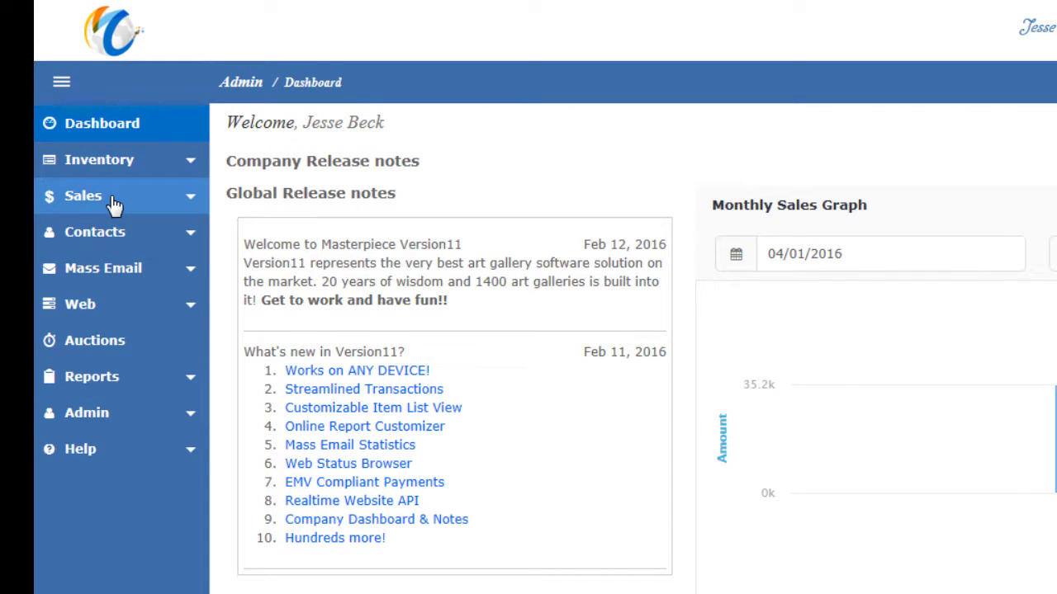
pyautogui.click(114, 202)
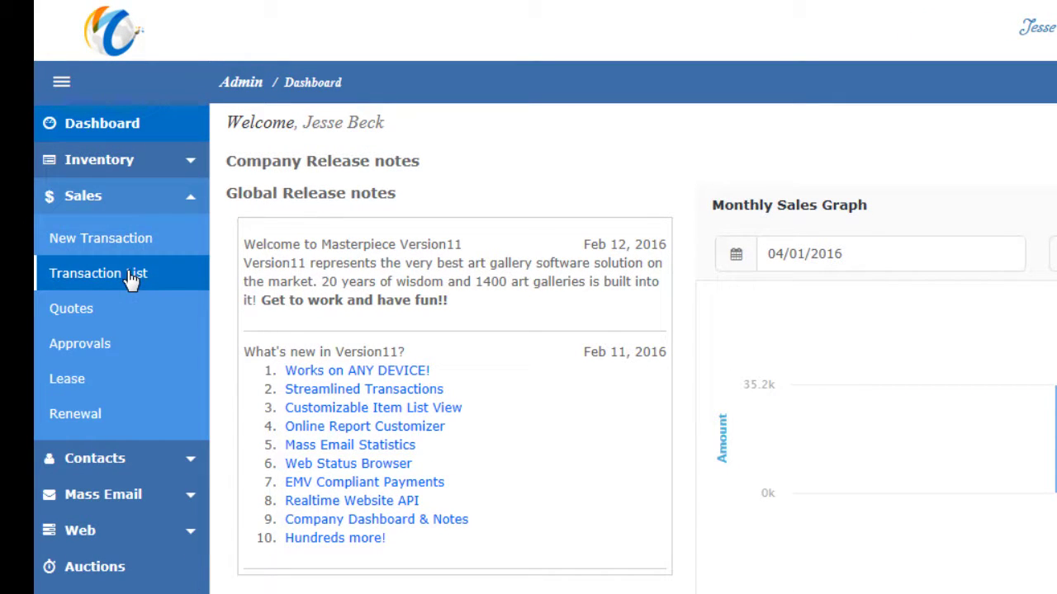
pyautogui.click(124, 239)
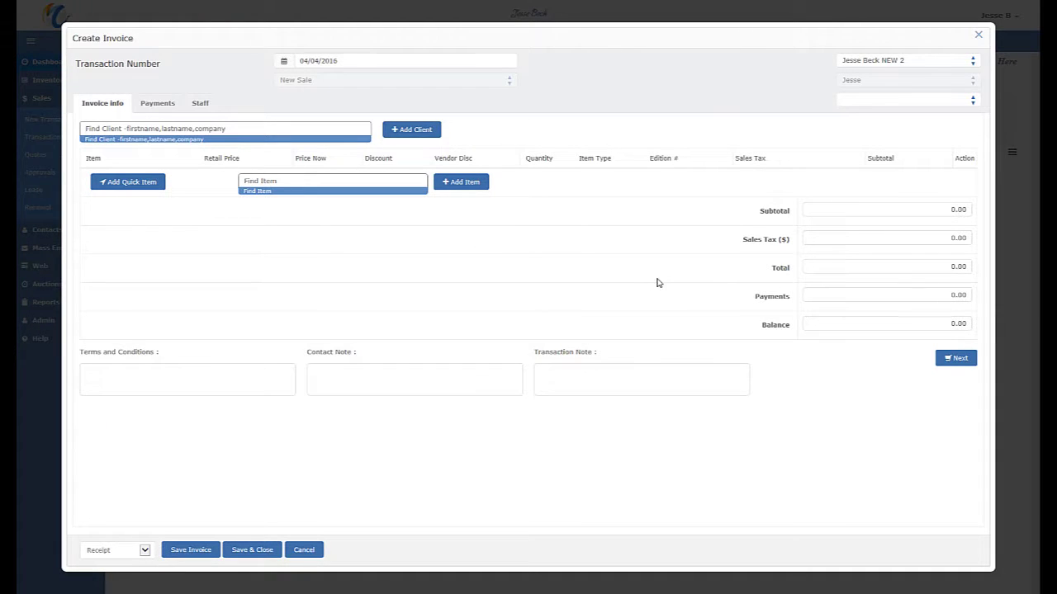
pyautogui.click(303, 549)
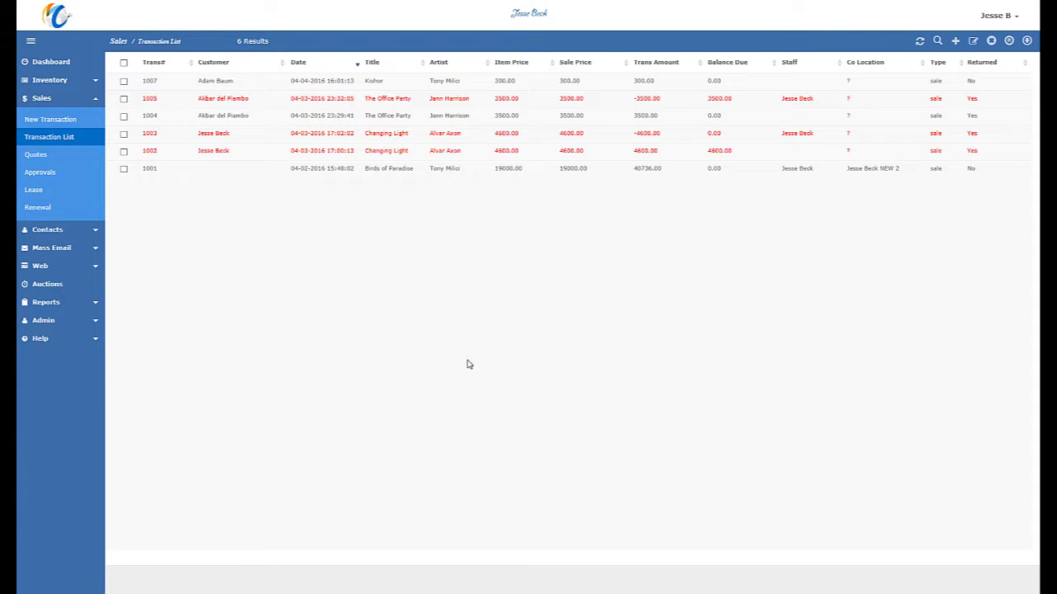
# - Sort the transaction list by artist and briefly bring up its search filters
pyautogui.click(444, 64)
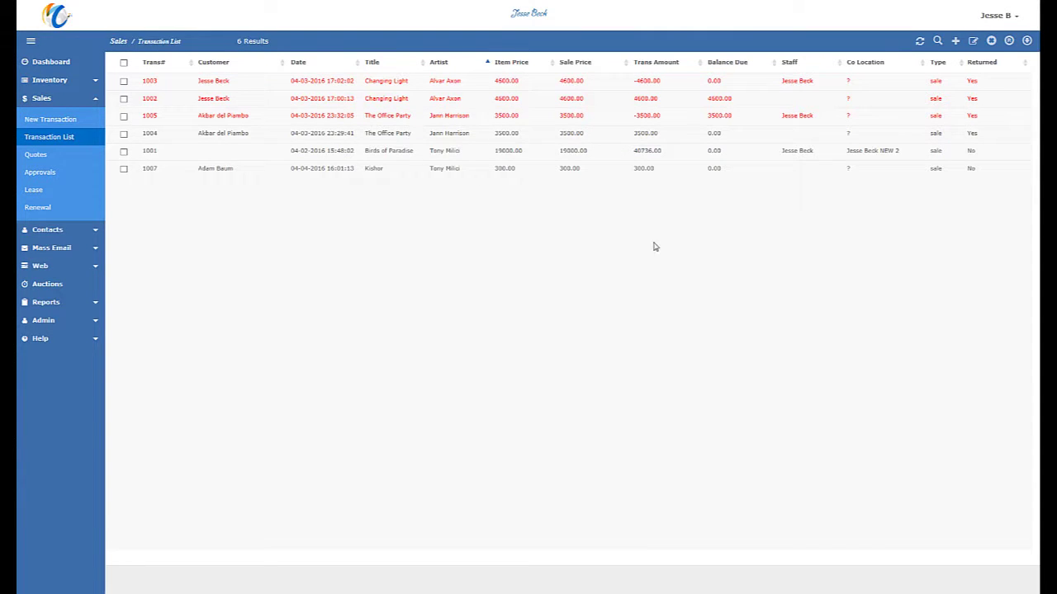
pyautogui.click(937, 42)
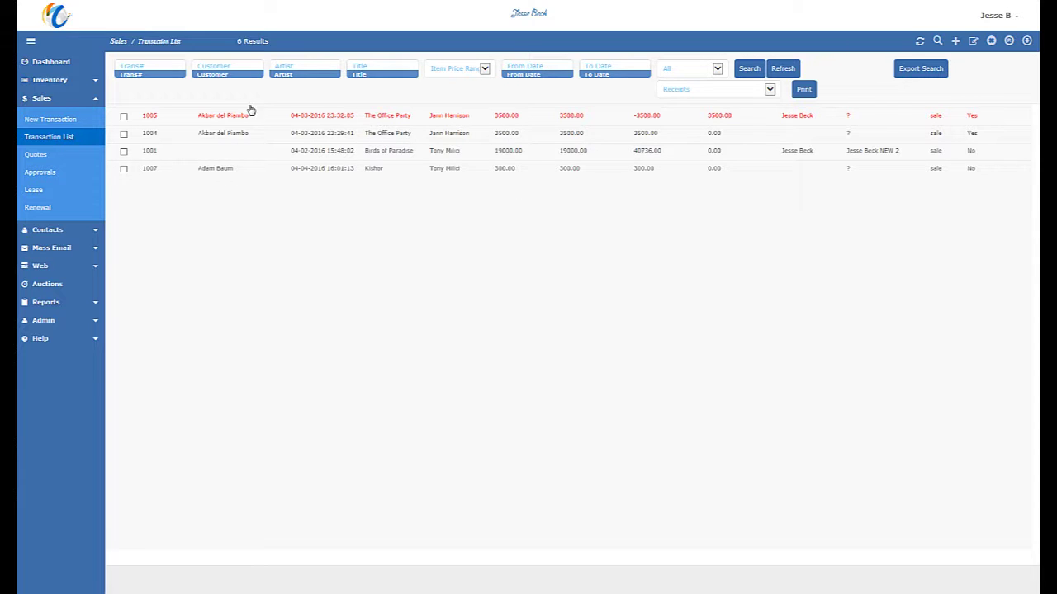
pyautogui.click(937, 41)
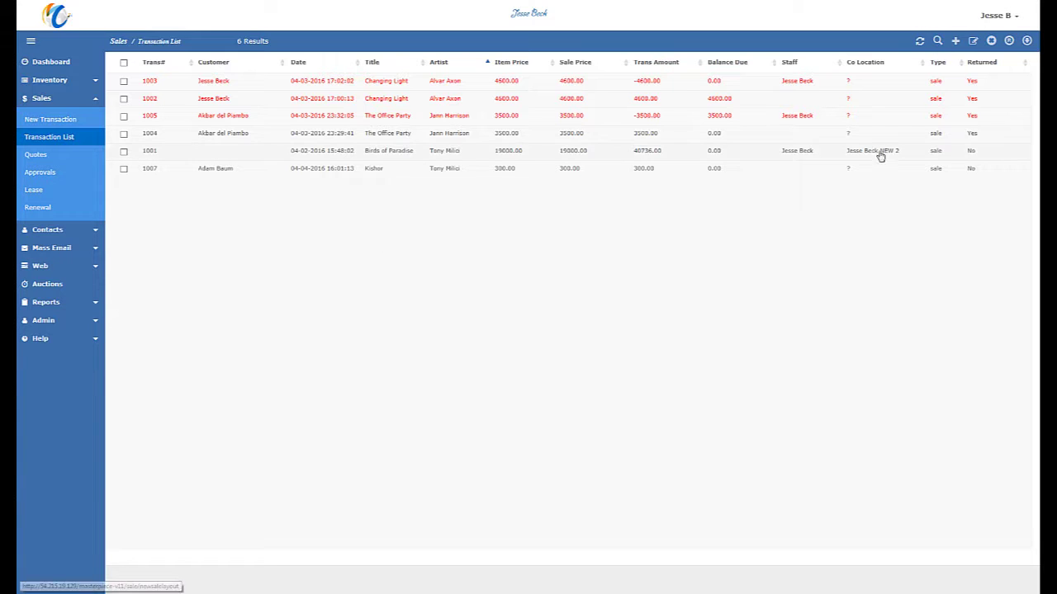
# - Start a new sale invoice, keeping the default location and the 04/04/2016 date, and set the transaction's tax type to Local
pyautogui.click(954, 41)
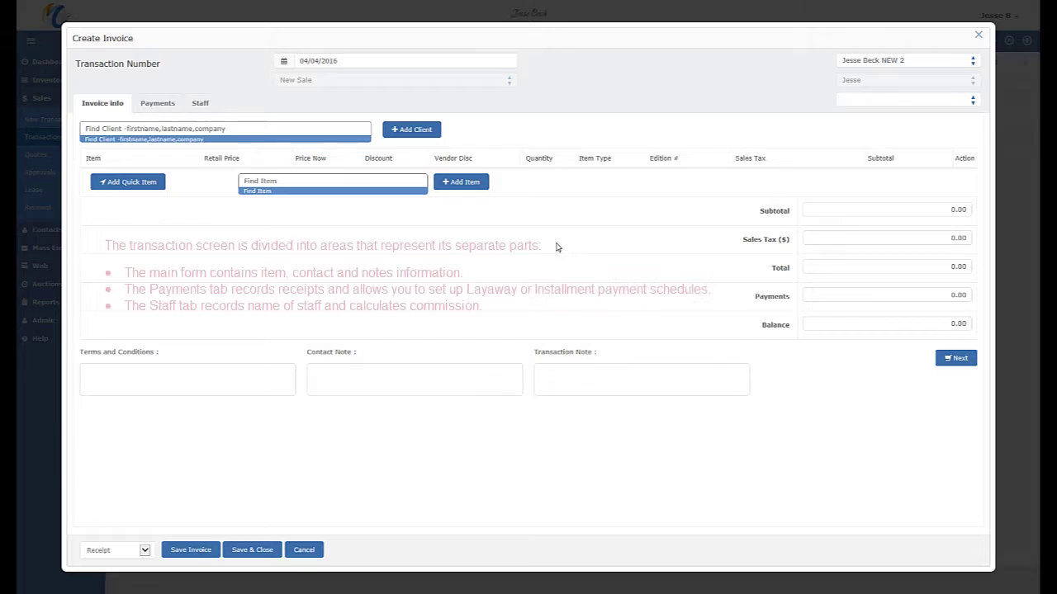
pyautogui.click(903, 61)
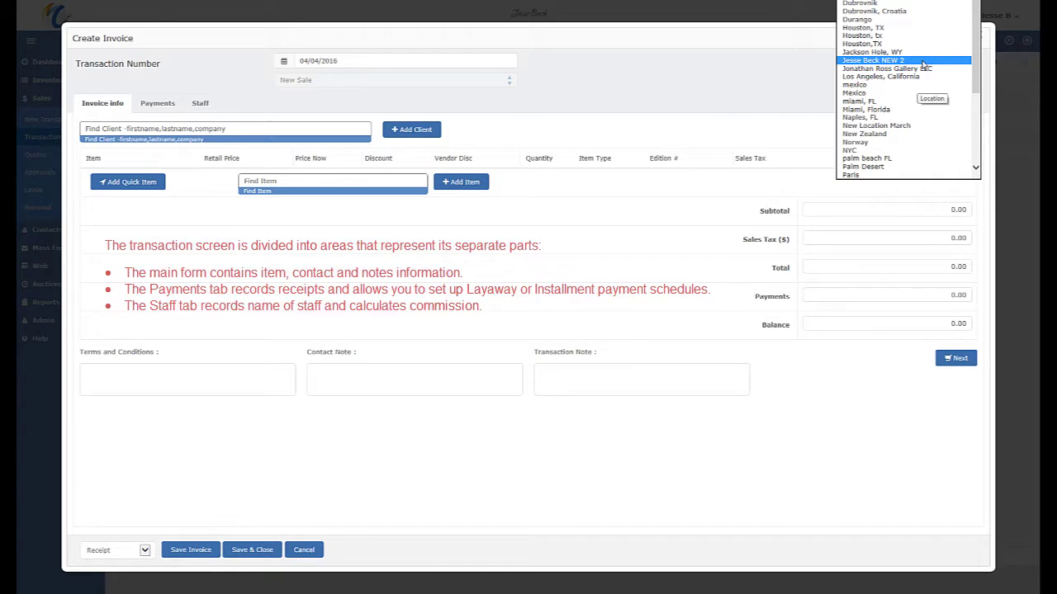
pyautogui.click(922, 62)
pyautogui.click(866, 101)
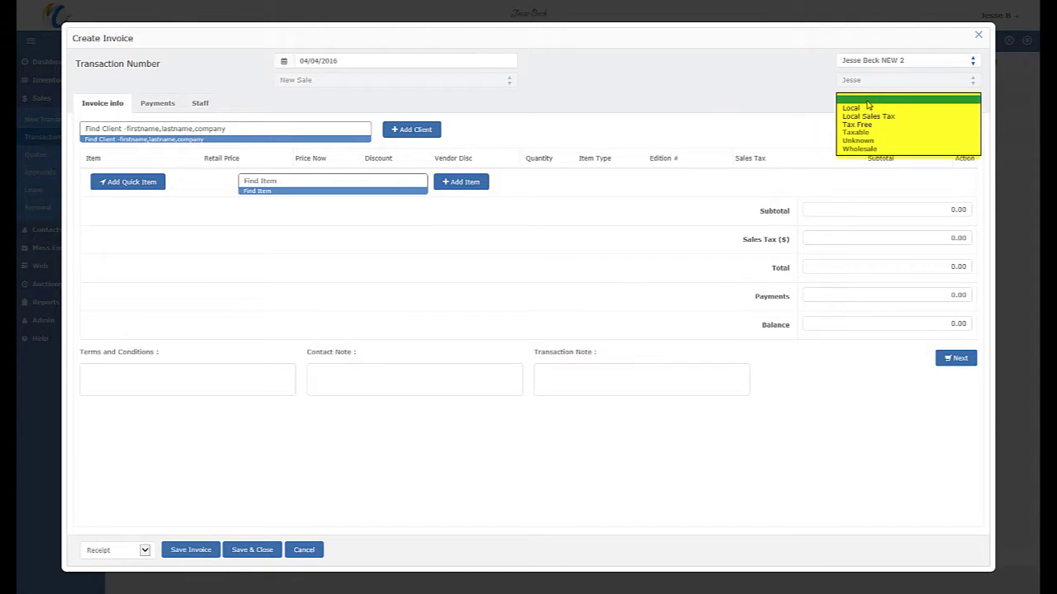
pyautogui.click(864, 108)
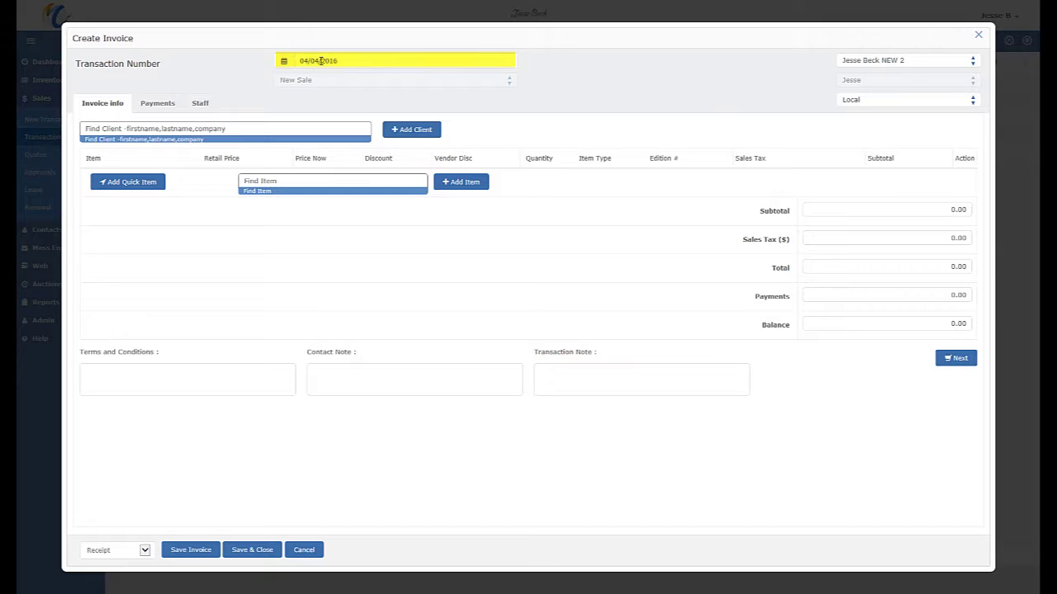
pyautogui.click(321, 60)
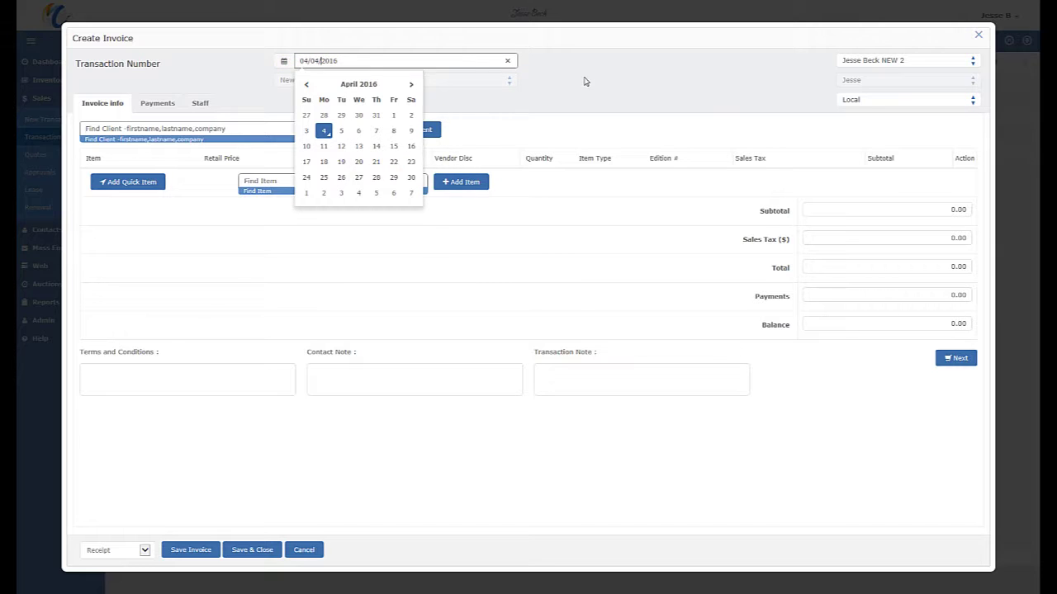
pyautogui.click(619, 72)
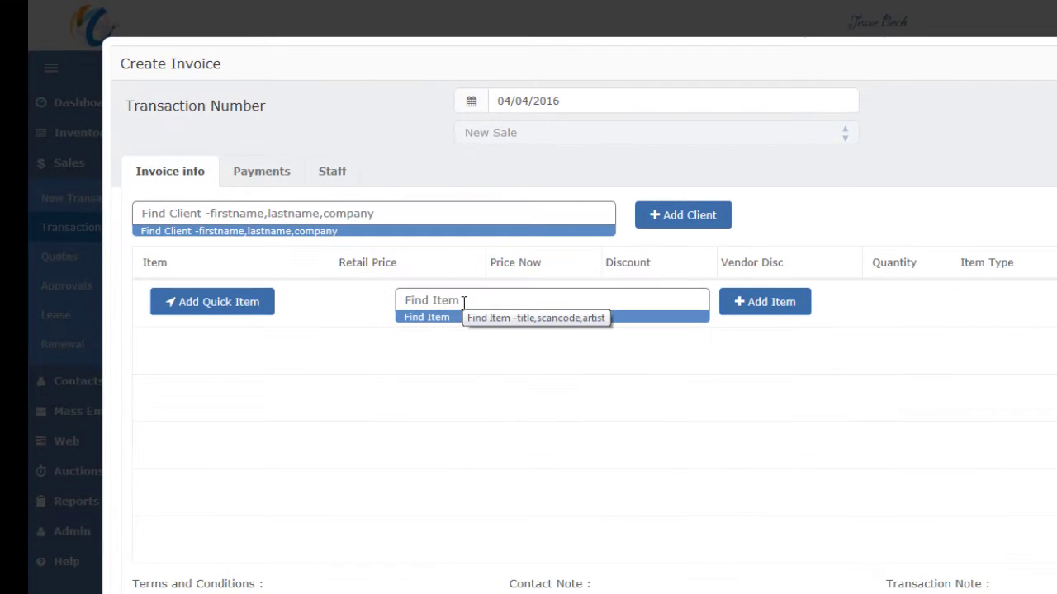
# - Find and assign the Masterpiece Solutions client to the invoice, and review the client's editable details without changing them
pyautogui.click(319, 217)
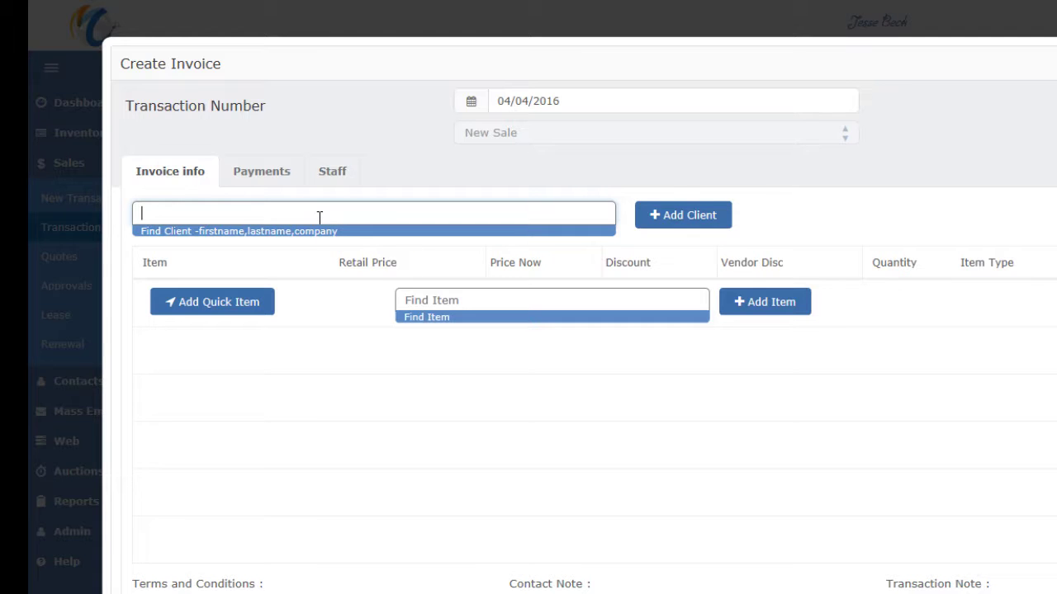
pyautogui.write('be')
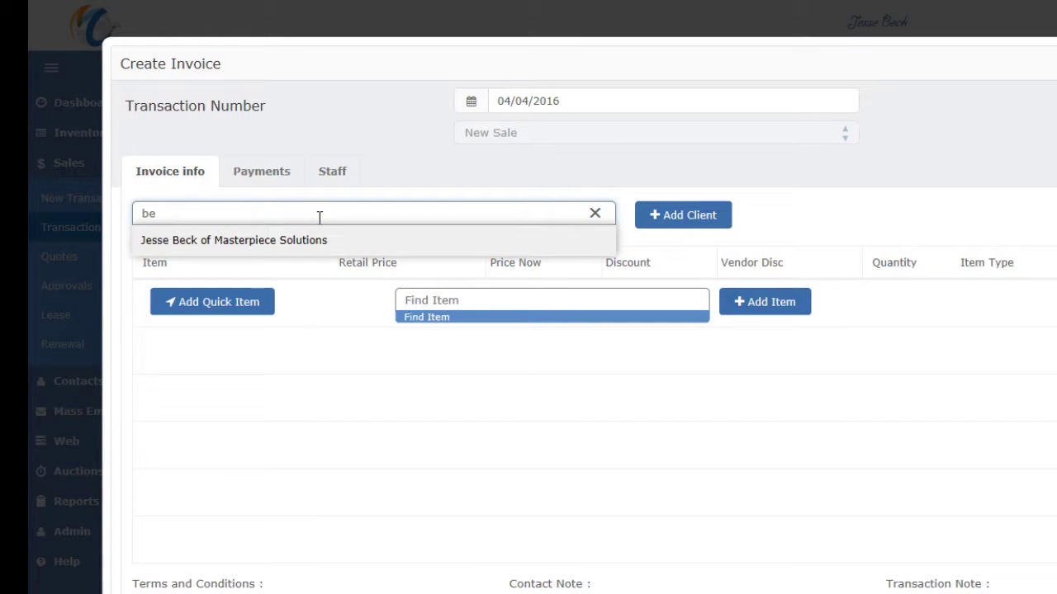
pyautogui.click(257, 187)
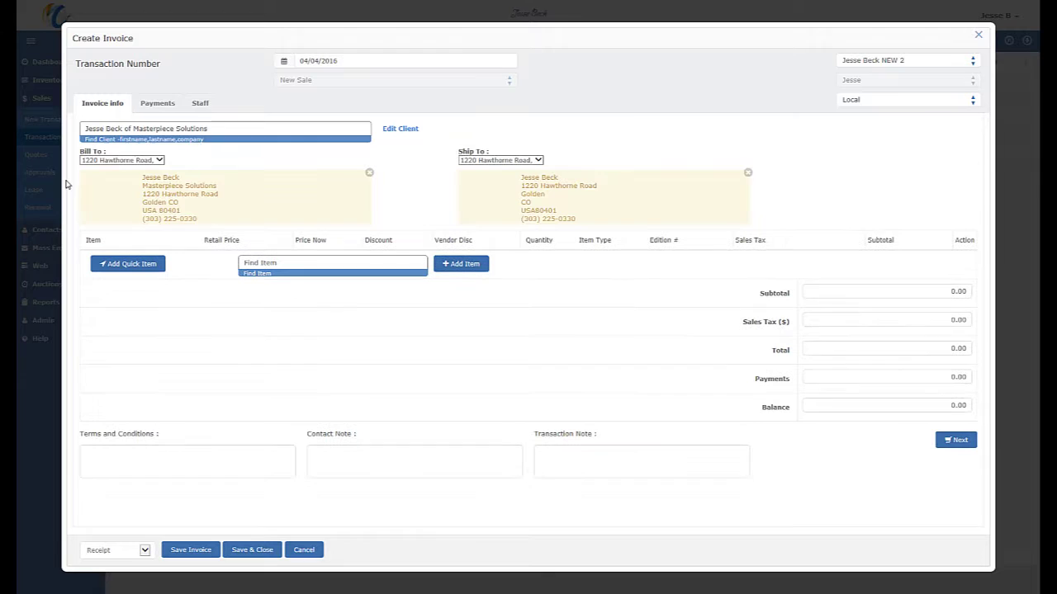
pyautogui.click(402, 130)
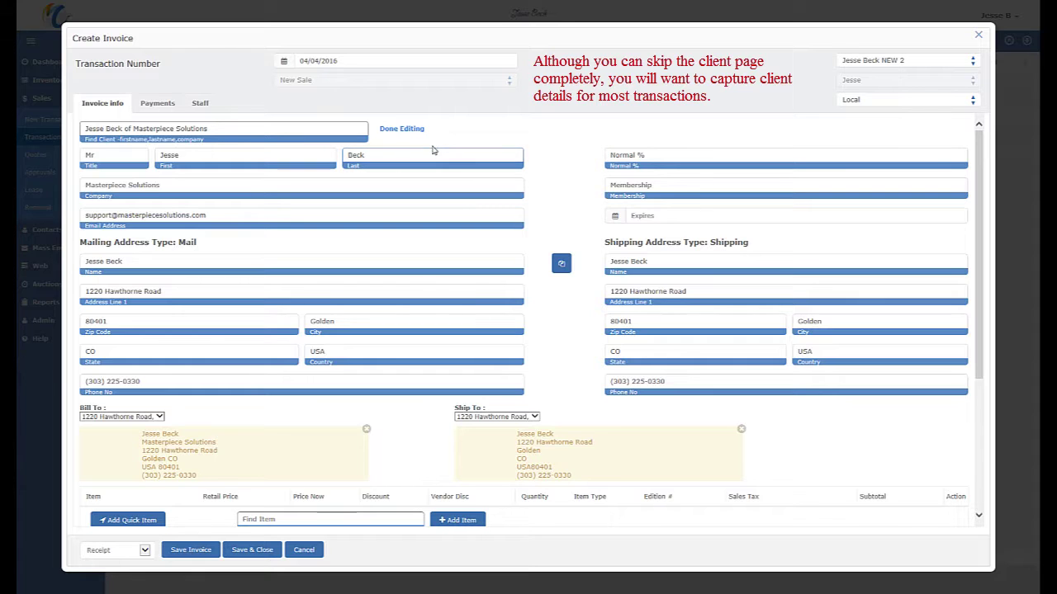
pyautogui.click(421, 130)
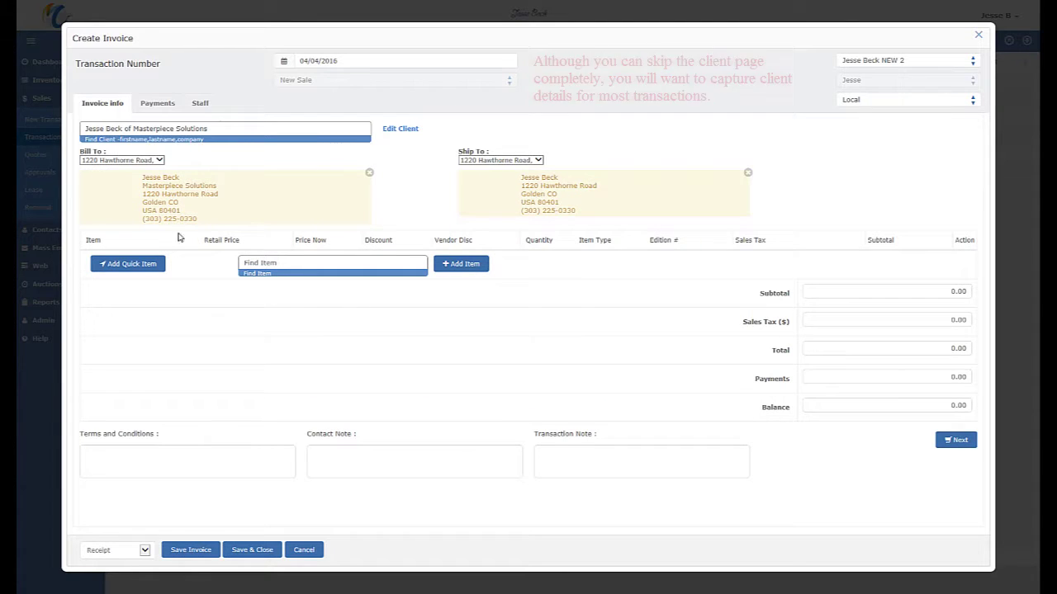
# - Search the inventory items for "wall" and add Harbormasters to the invoice
pyautogui.click(283, 262)
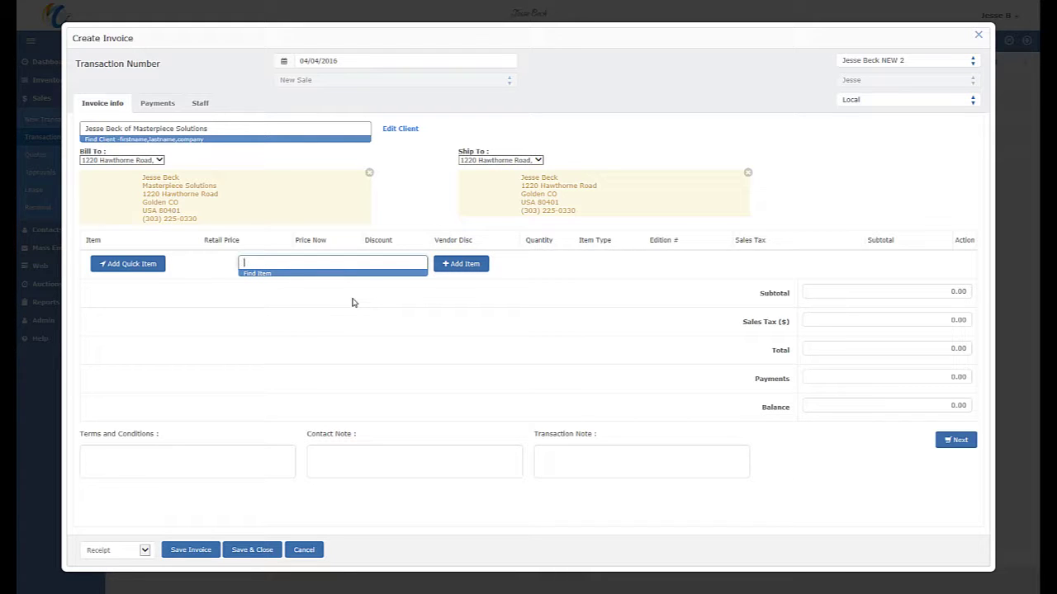
pyautogui.write('ma')
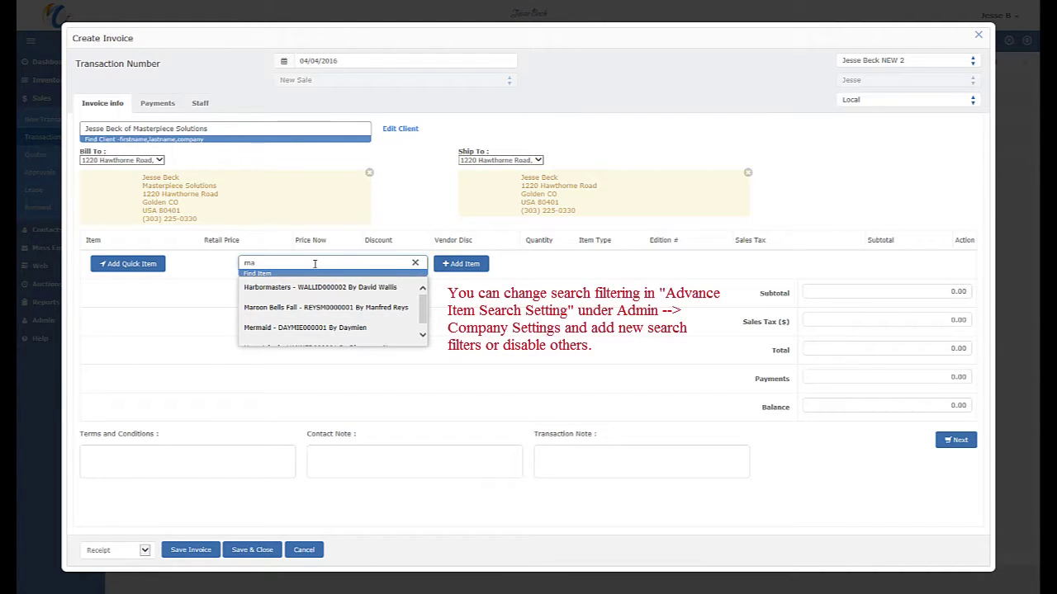
pyautogui.press('BackSpace')
pyautogui.press('BackSpace')
pyautogui.write('vist')
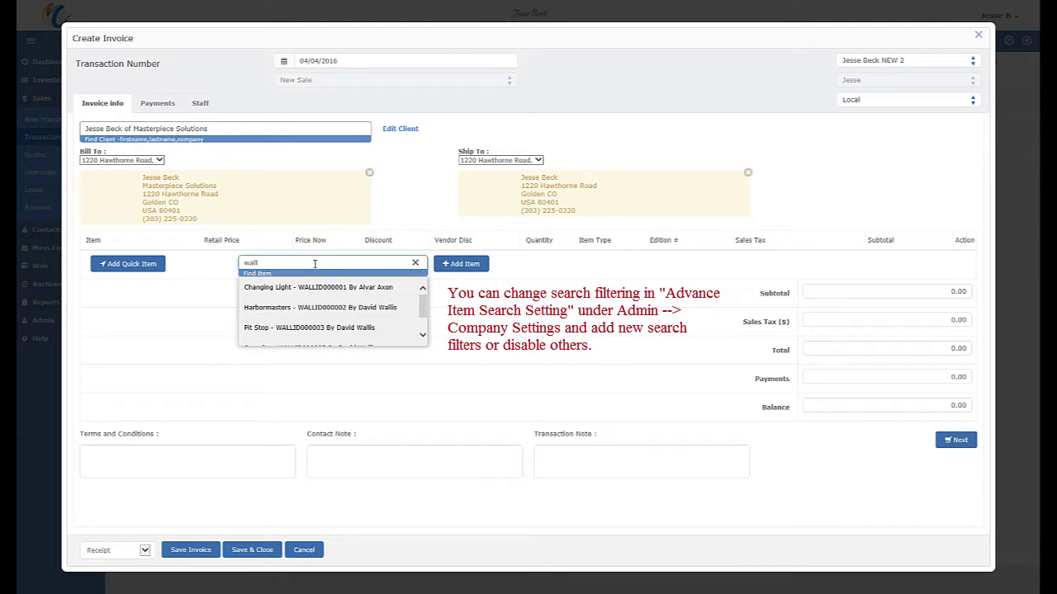
pyautogui.click(351, 311)
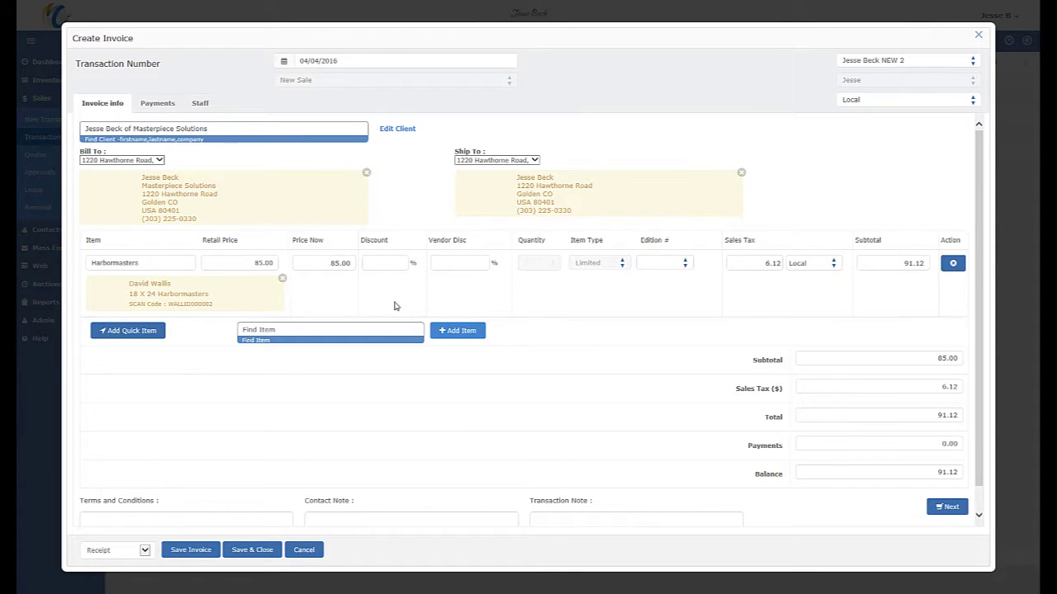
# - Set the Harbormasters line's Price Now to 80, and then override it with a 10% discount
pyautogui.click(322, 262)
pyautogui.doubleClick(324, 263)
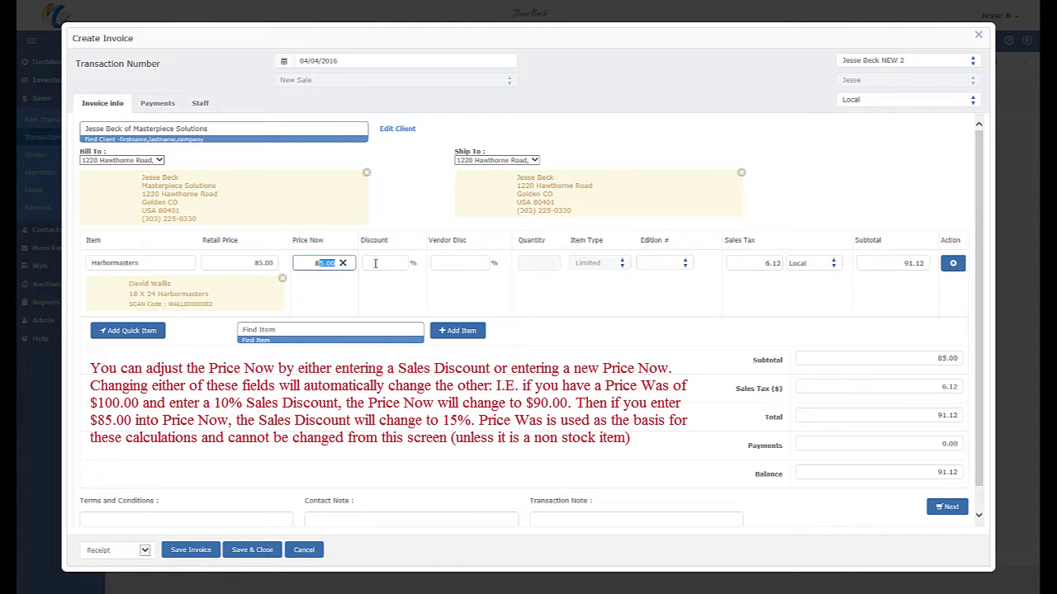
pyautogui.click(316, 265)
pyautogui.moveTo(302, 263); pyautogui.dragTo(361, 266)
pyautogui.write('80')
pyautogui.press('Tab')
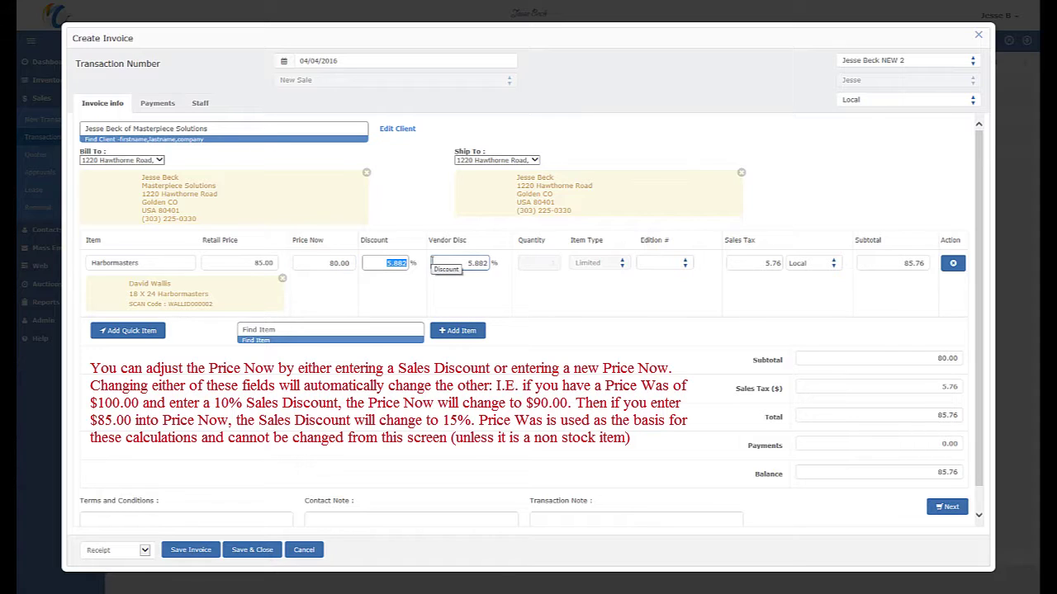
pyautogui.write('10')
pyautogui.press('Tab')
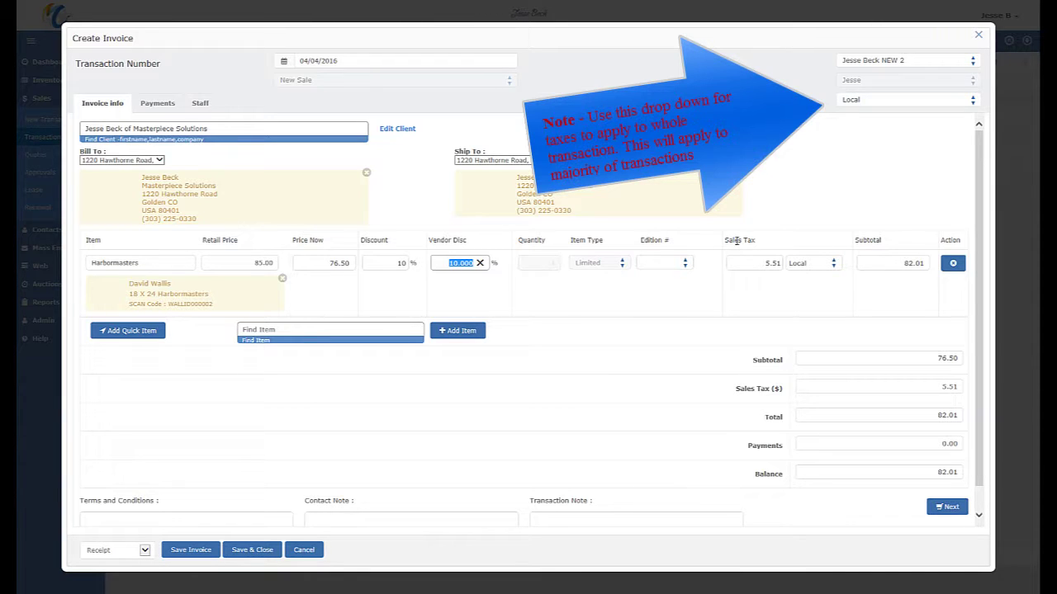
# - Keep the Harbormasters line's tax type at Local and choose edition number 1
pyautogui.click(823, 263)
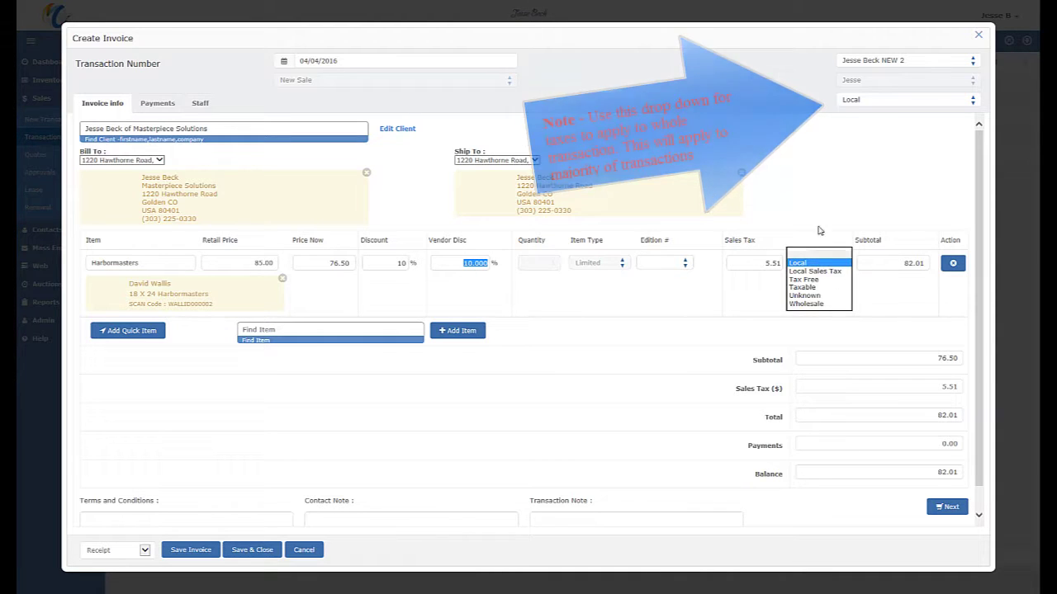
pyautogui.click(894, 286)
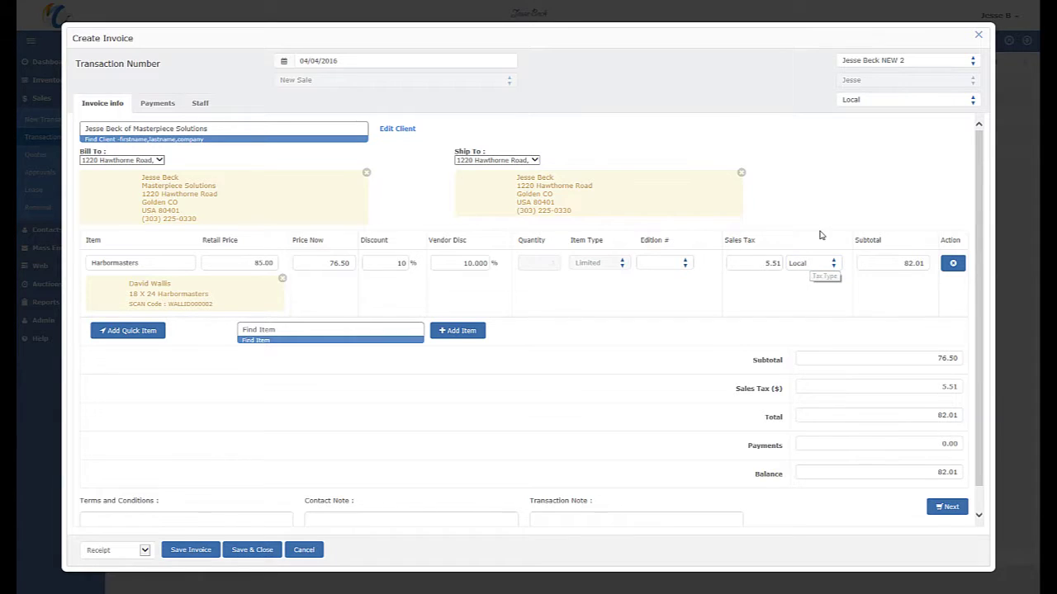
pyautogui.click(665, 264)
pyautogui.click(665, 281)
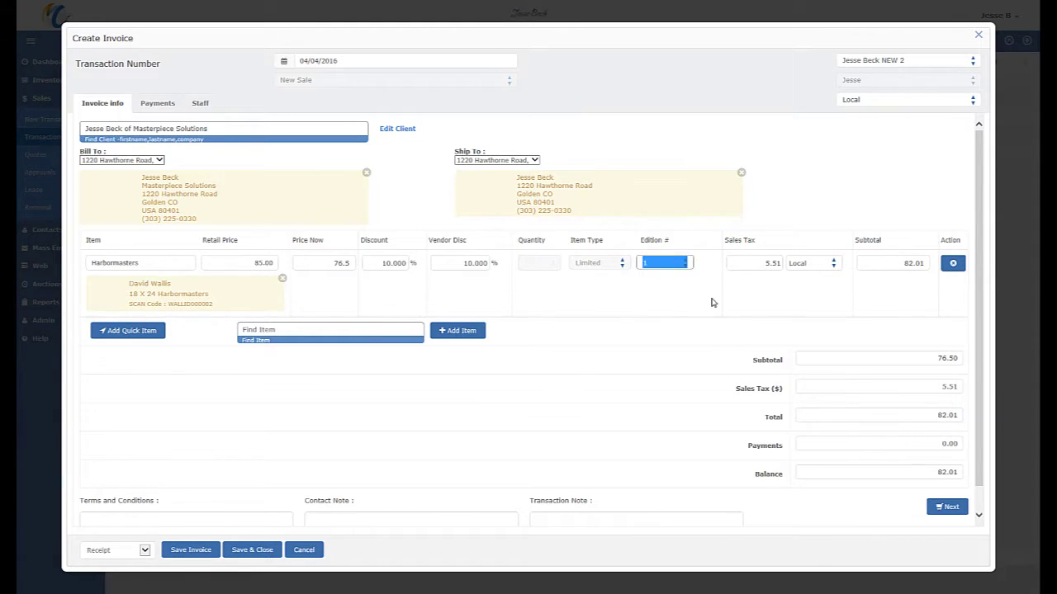
pyautogui.click(931, 308)
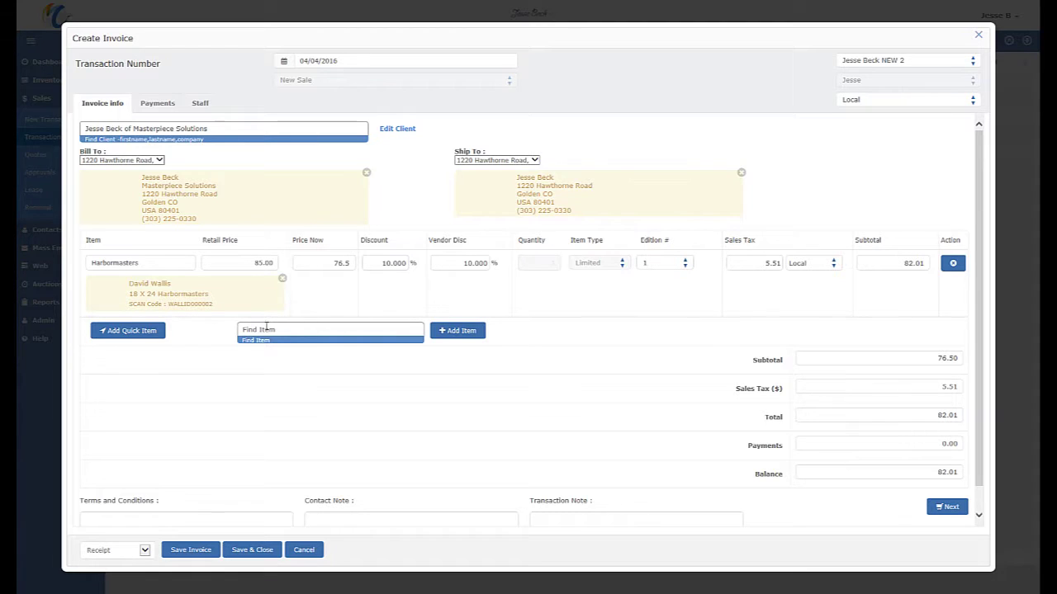
# - Search the items for "ship" and add the shipping item as another invoice line
pyautogui.click(321, 328)
pyautogui.write('ship')
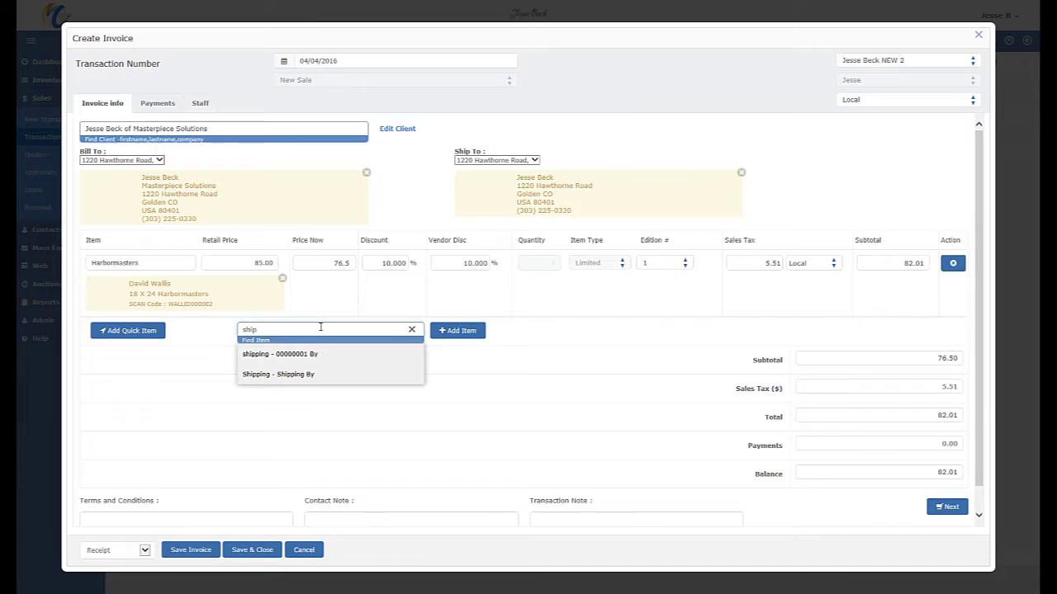
pyautogui.click(319, 365)
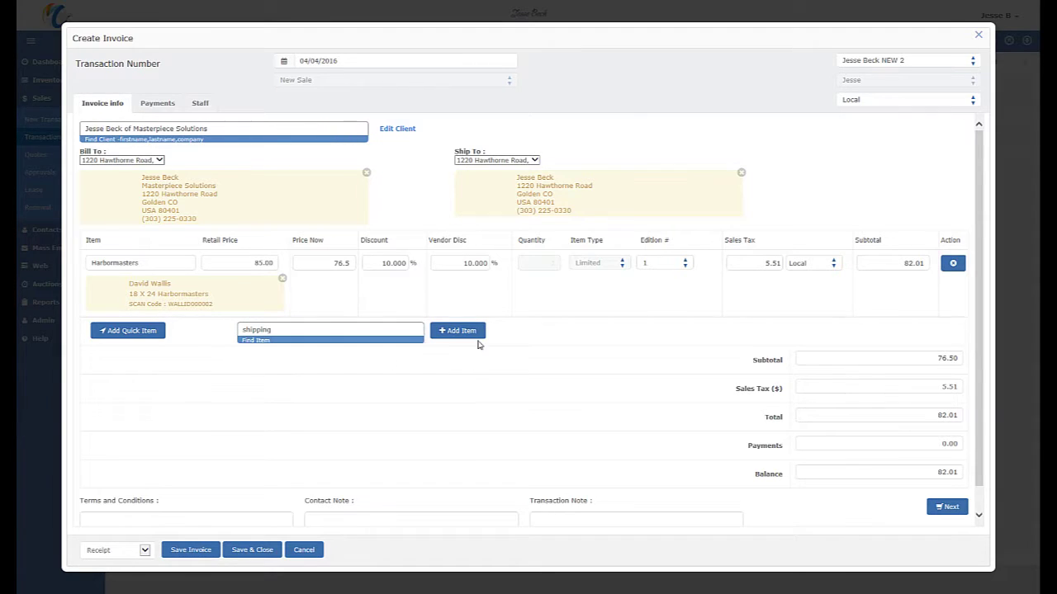
pyautogui.click(464, 333)
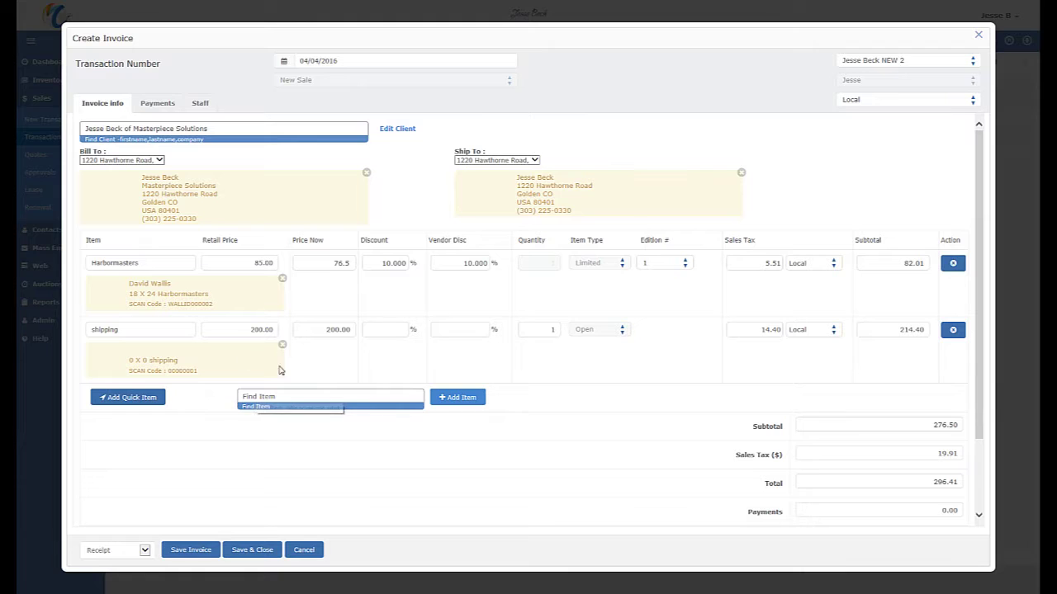
# - Set both the Retail Price and the Price Now of the shipping line to 100
pyautogui.click(323, 333)
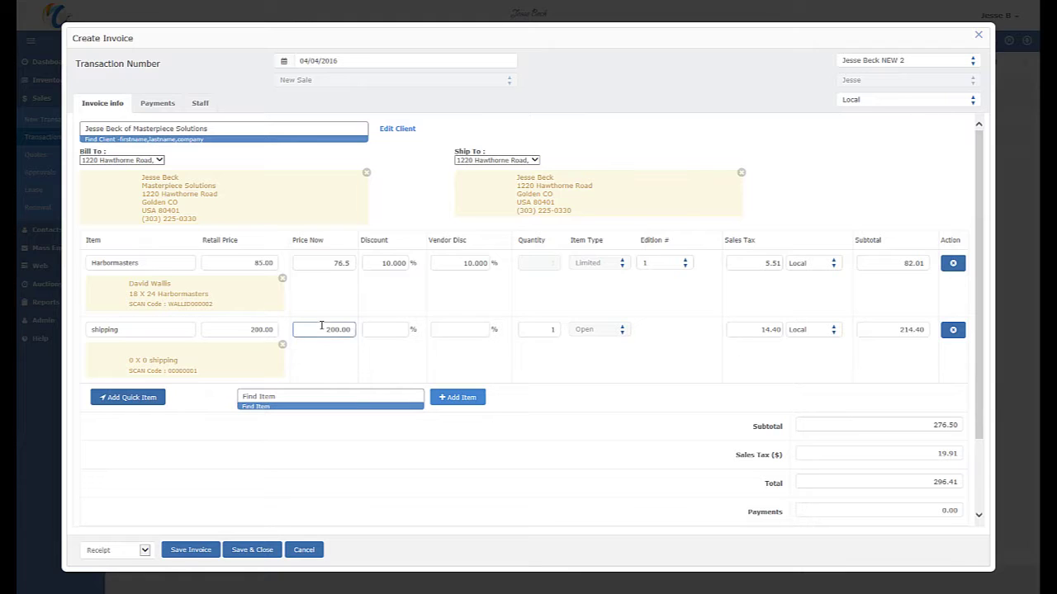
pyautogui.doubleClick(233, 332)
pyautogui.write('100')
pyautogui.click(335, 331)
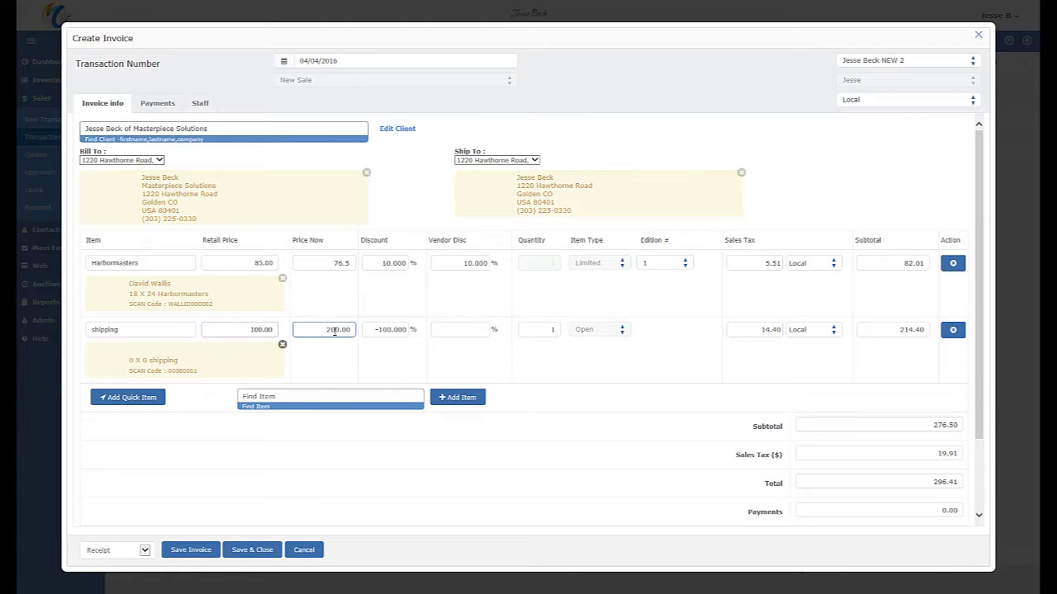
pyautogui.doubleClick(336, 331)
pyautogui.write('100')
pyautogui.press('Tab')
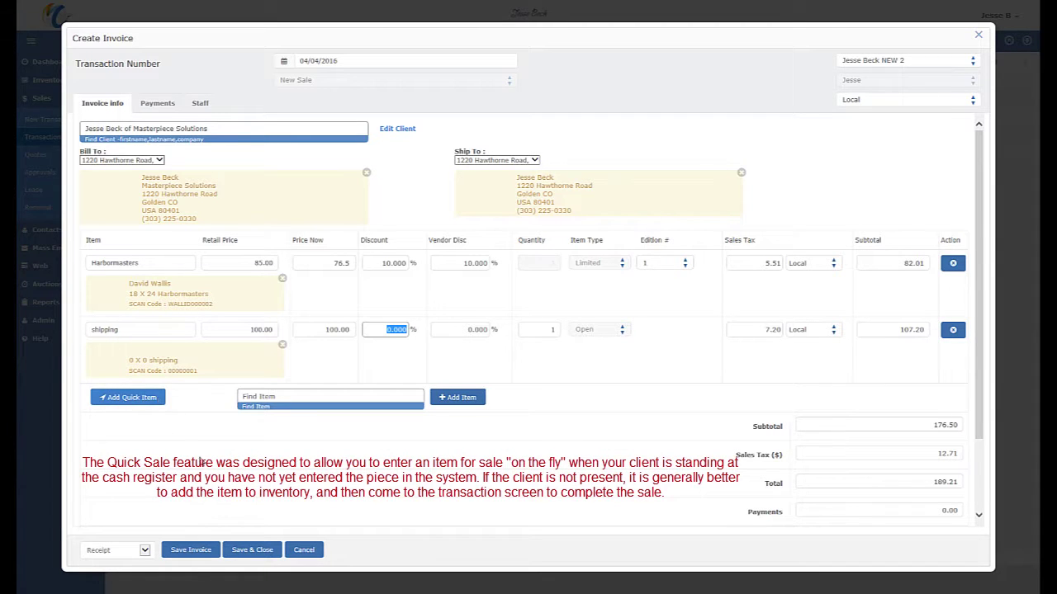
# - Add a quick item line titled "Quick Sale" with a retail price of 100.00, leaving its scan code blank
pyautogui.click(144, 400)
pyautogui.click(138, 395)
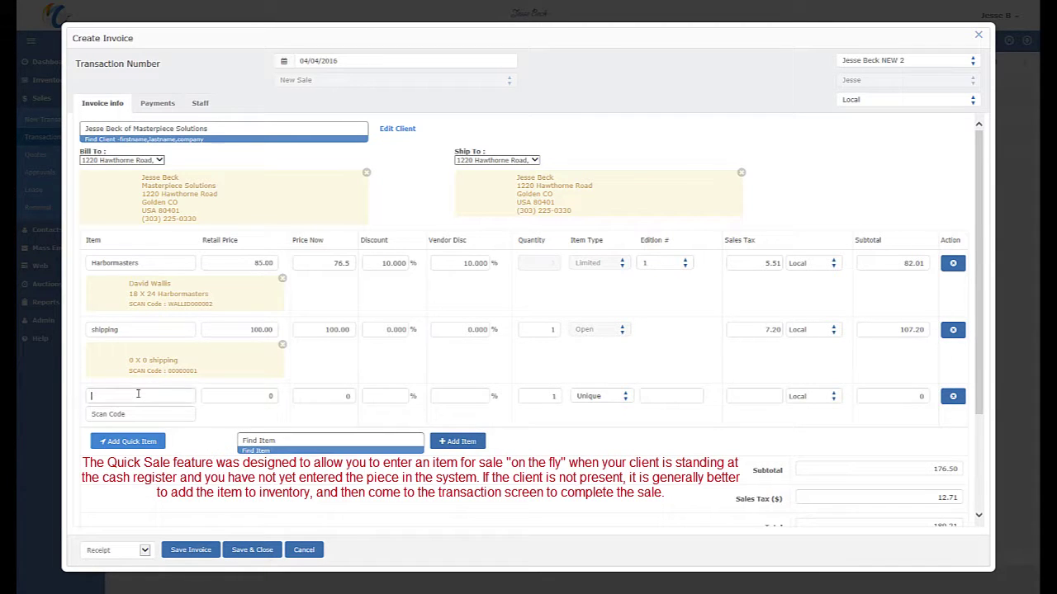
pyautogui.write('Quick ')
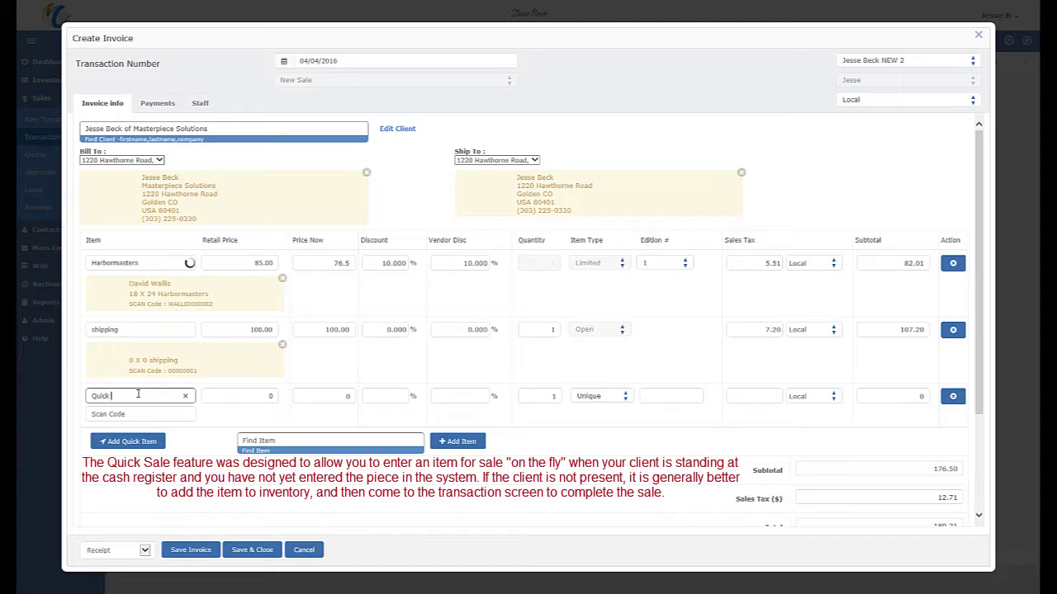
pyautogui.write('Sale')
pyautogui.press('Tab')
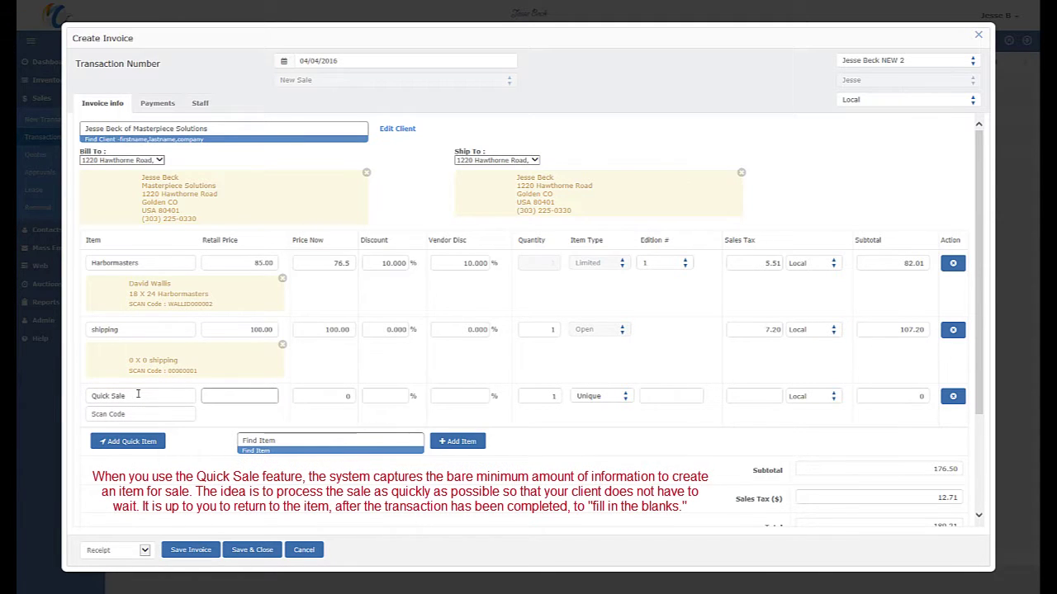
pyautogui.write('100.00')
pyautogui.press('Tab')
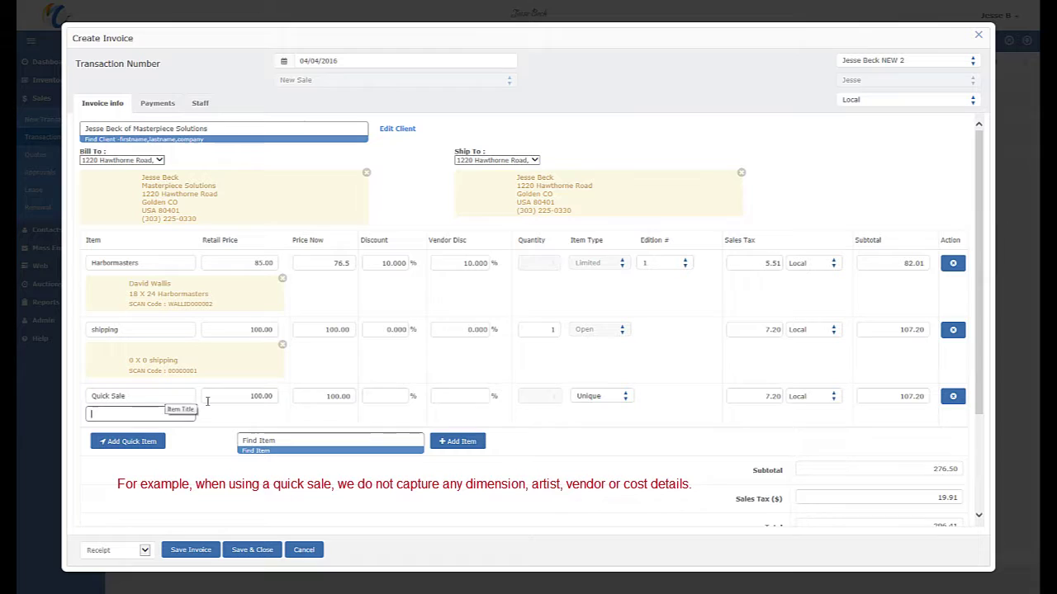
pyautogui.click(537, 428)
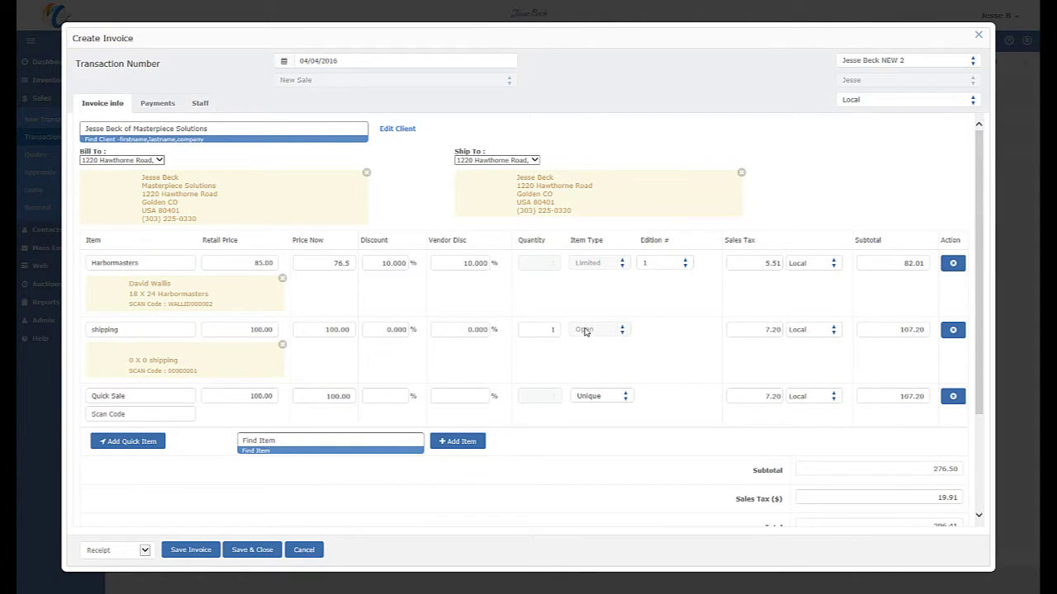
# - Review the invoice totals and the notes fields below the line items, leaving the transaction note empty
pyautogui.scroll(-5, 679, 383)
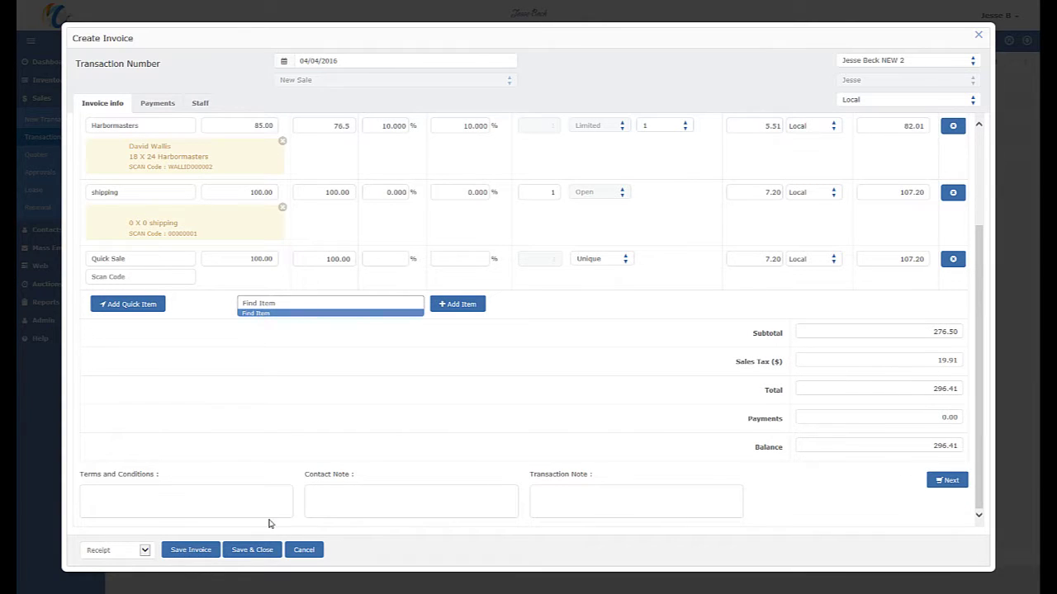
pyautogui.click(459, 503)
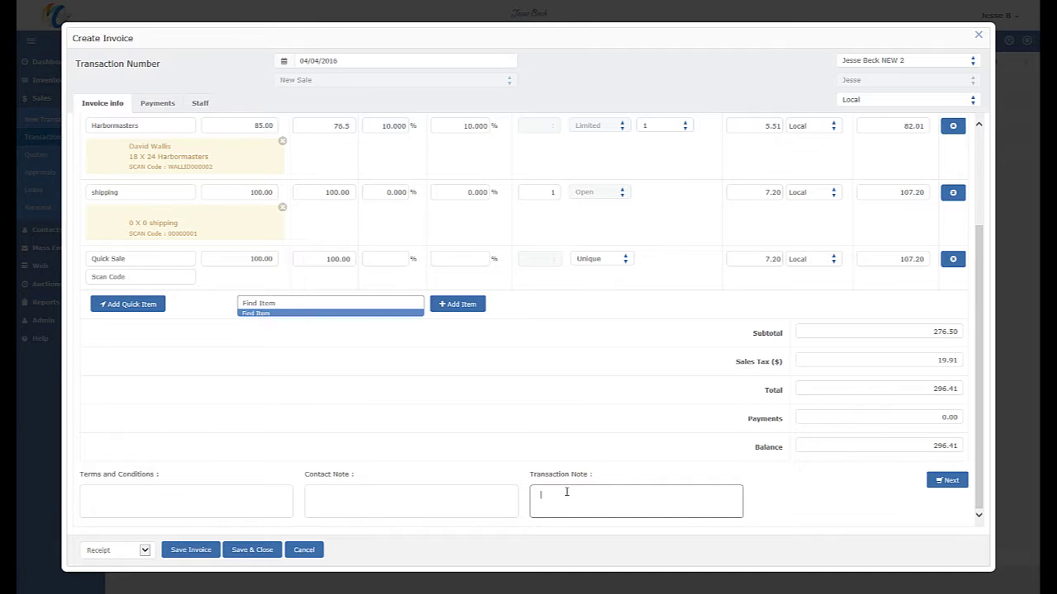
pyautogui.scroll(5, 394, 323)
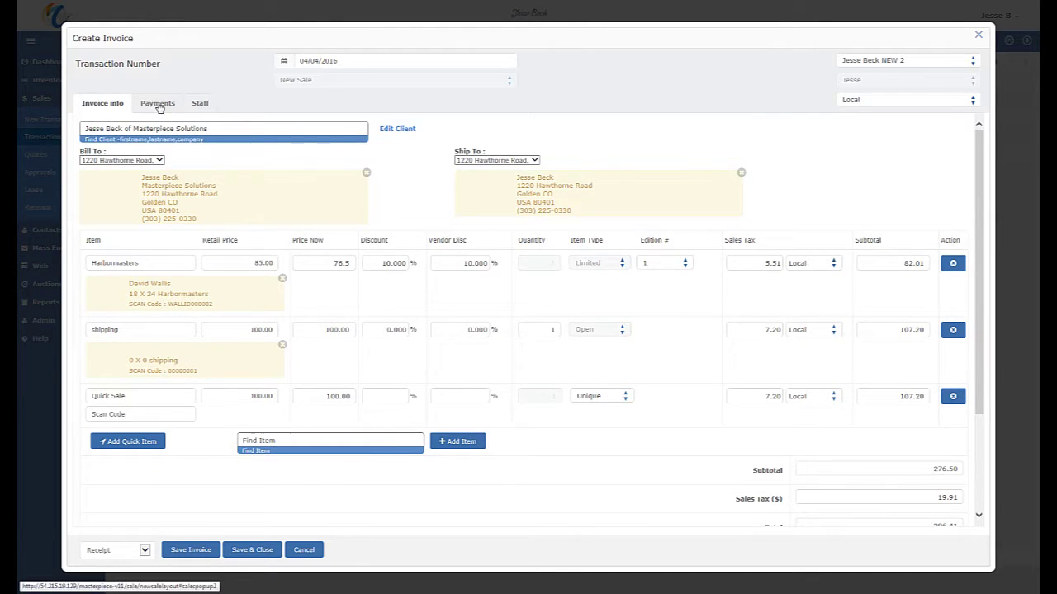
# - Start a new payment on the invoice and set its pay type to Visa
pyautogui.click(156, 103)
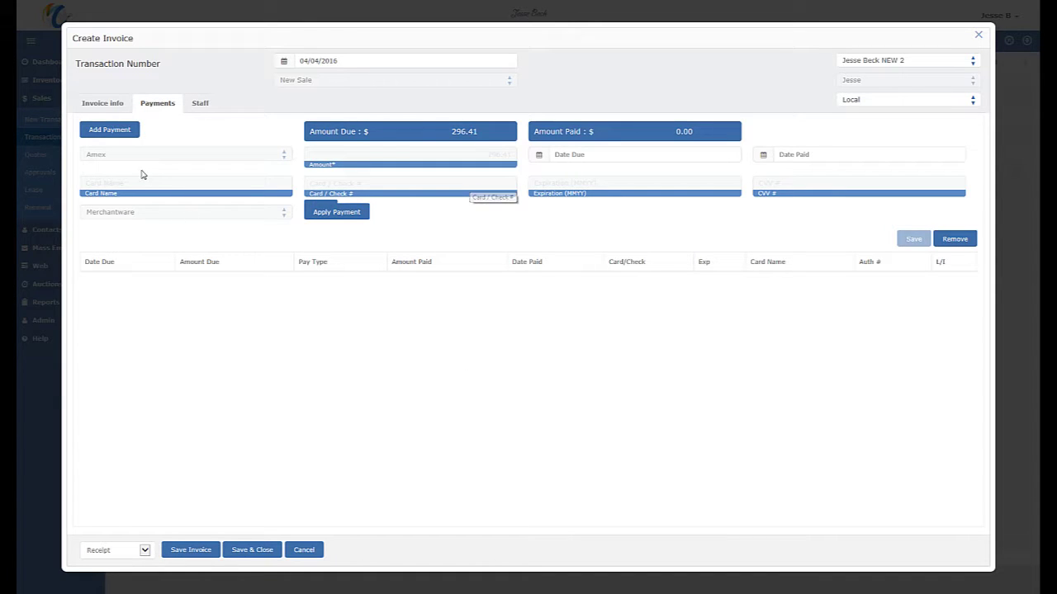
pyautogui.click(108, 130)
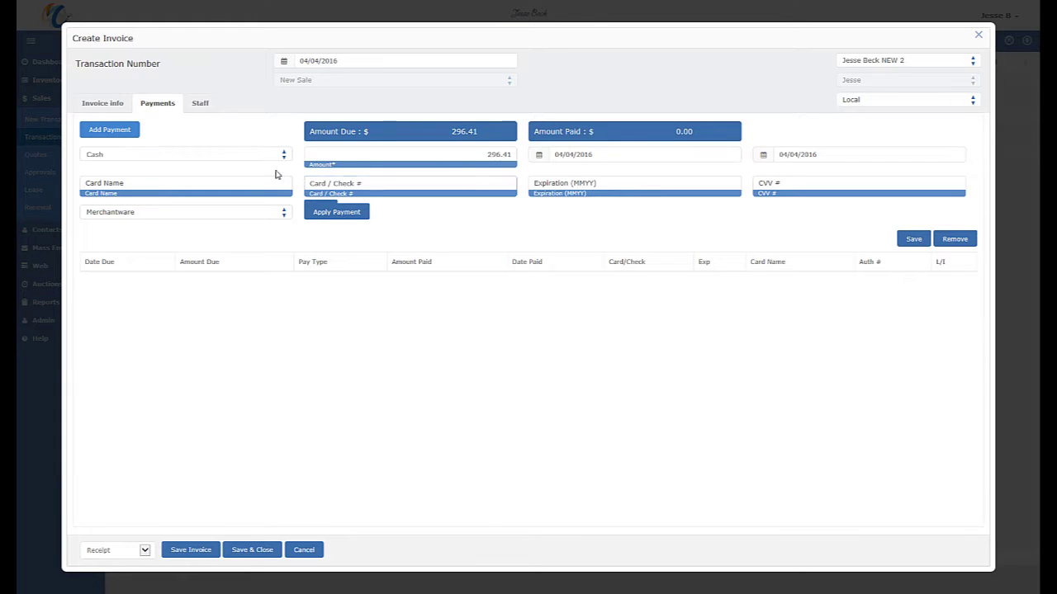
pyautogui.click(446, 154)
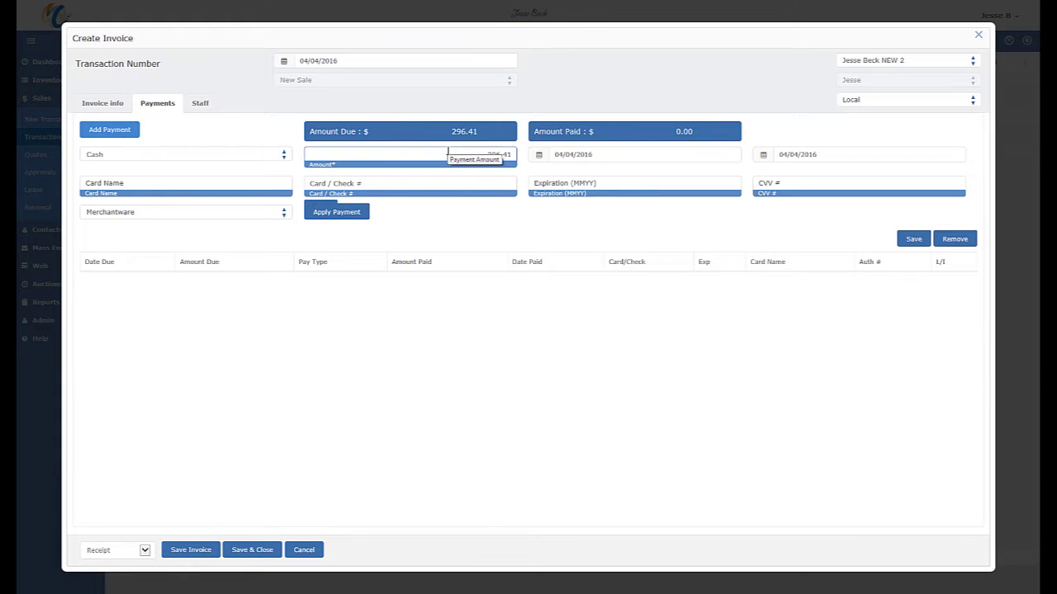
pyautogui.click(201, 156)
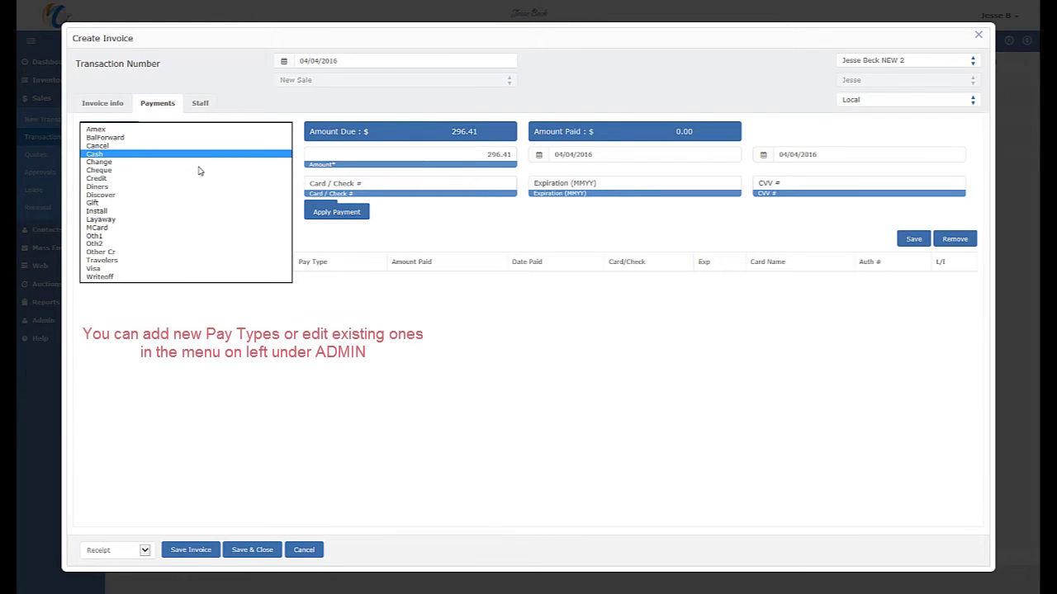
pyautogui.click(188, 268)
# - Set the Visa payment's amount to 100, keep the due date of 04/04/2016 and save the payment
pyautogui.doubleClick(483, 154)
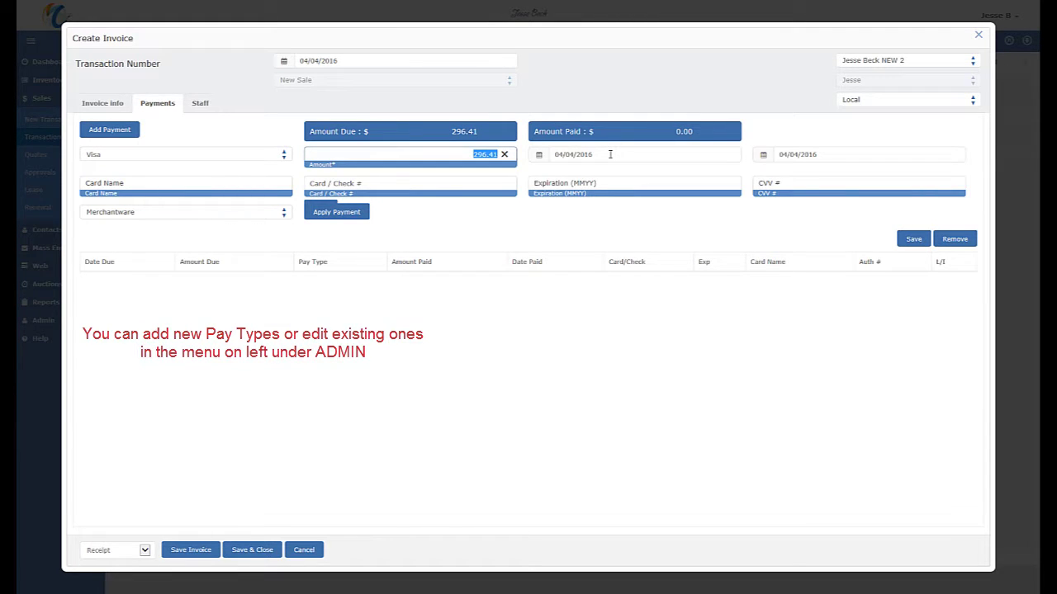
pyautogui.write('100')
pyautogui.click(610, 155)
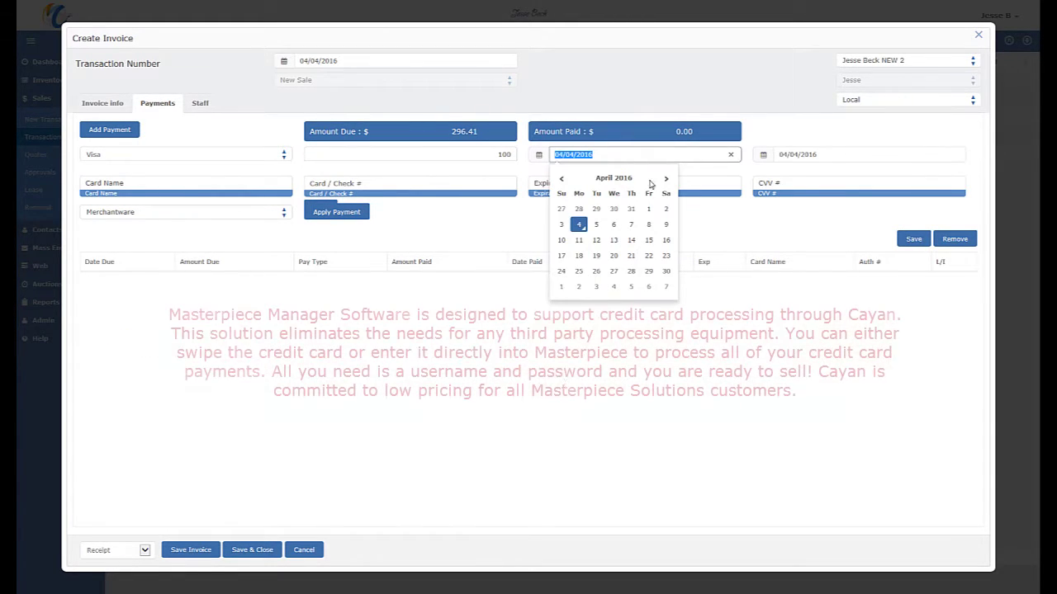
pyautogui.click(772, 328)
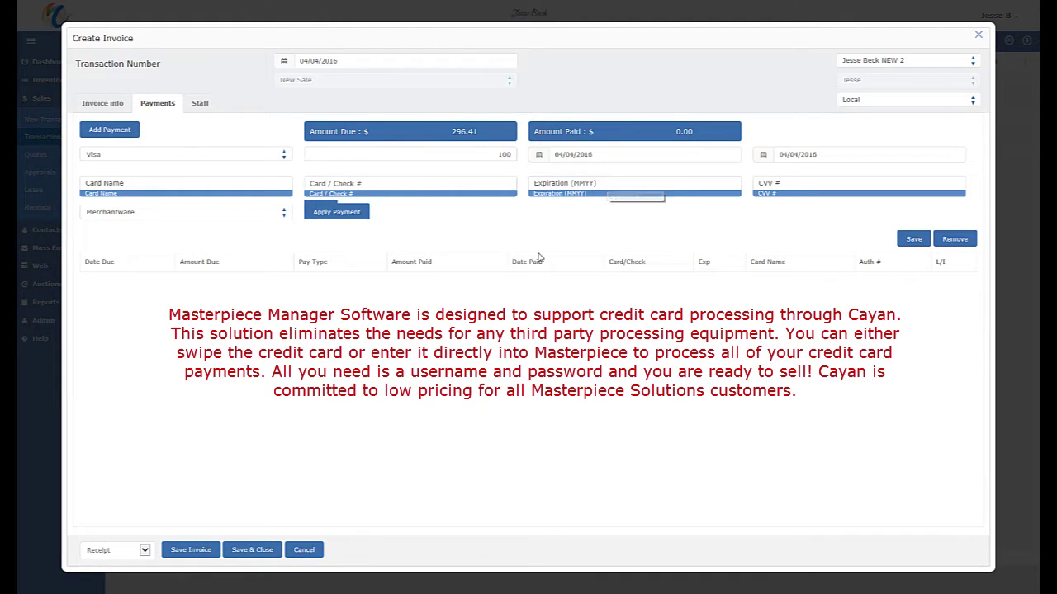
pyautogui.click(912, 239)
# - Add a second payment of 200 in Cash, keeping the due date of 04/04/2016, and save it
pyautogui.click(124, 138)
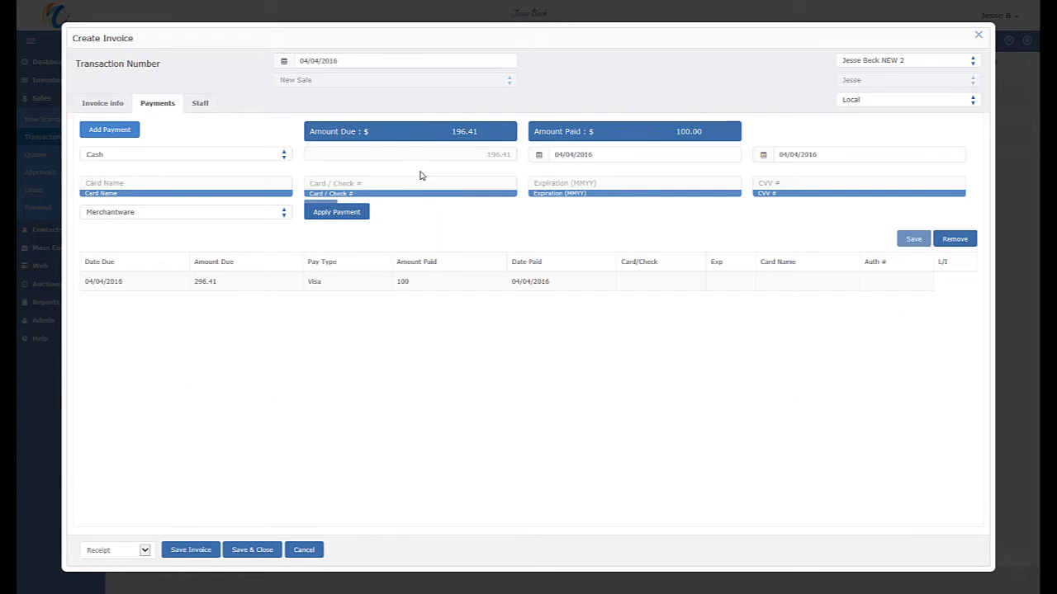
pyautogui.doubleClick(487, 155)
pyautogui.write('200')
pyautogui.click(634, 155)
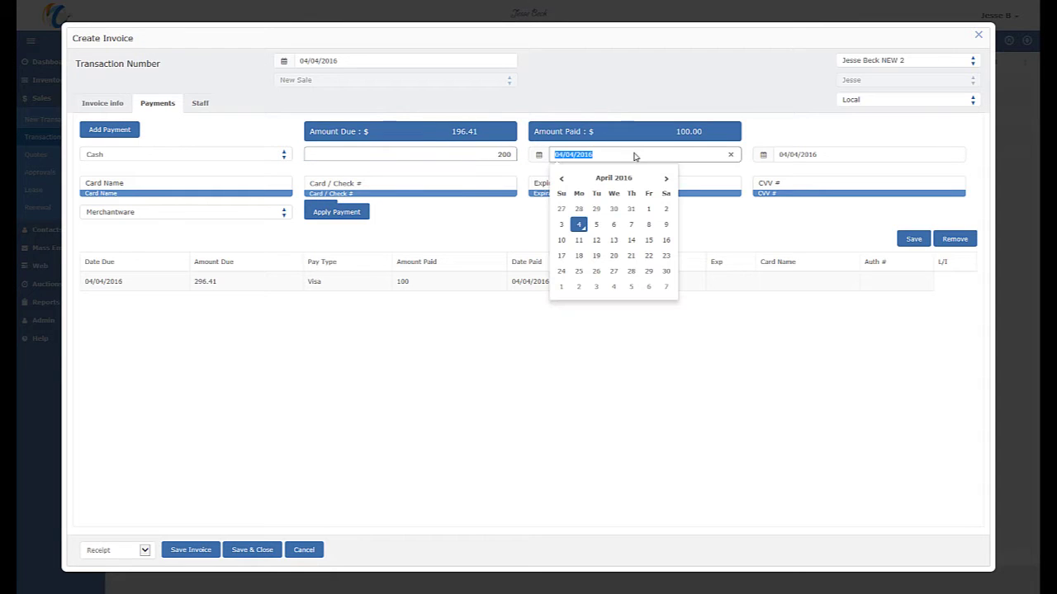
pyautogui.click(911, 239)
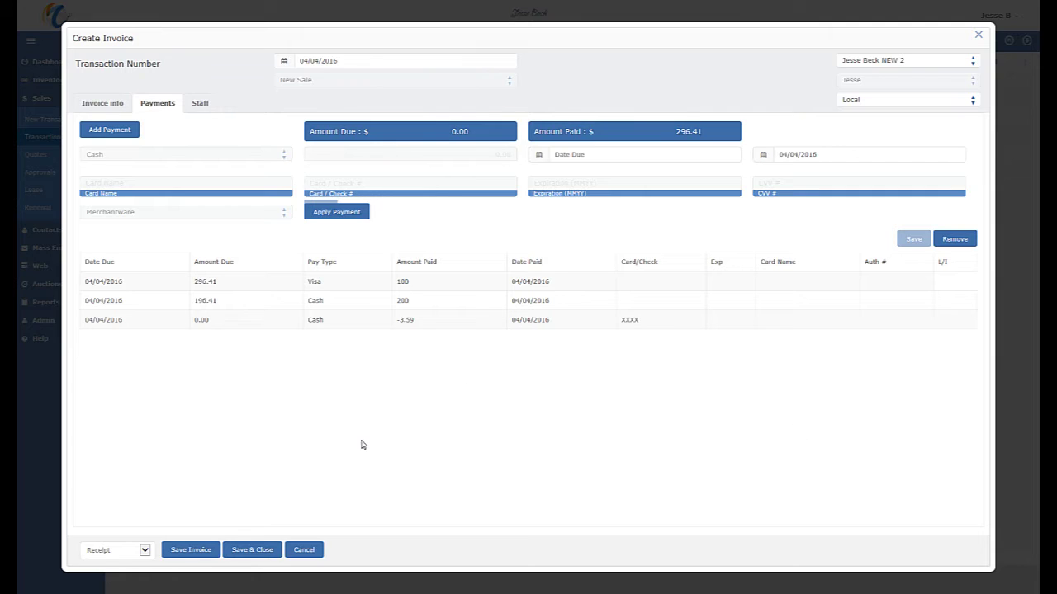
# - Keep the primary staff member assigned to 100 percent of the sale and save the invoice
pyautogui.click(202, 104)
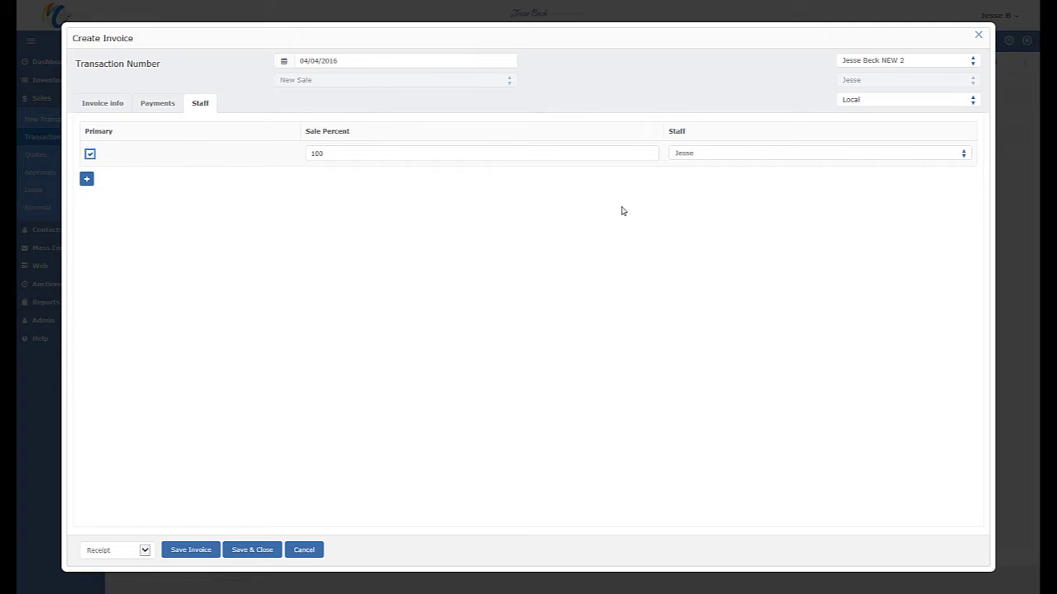
pyautogui.click(694, 154)
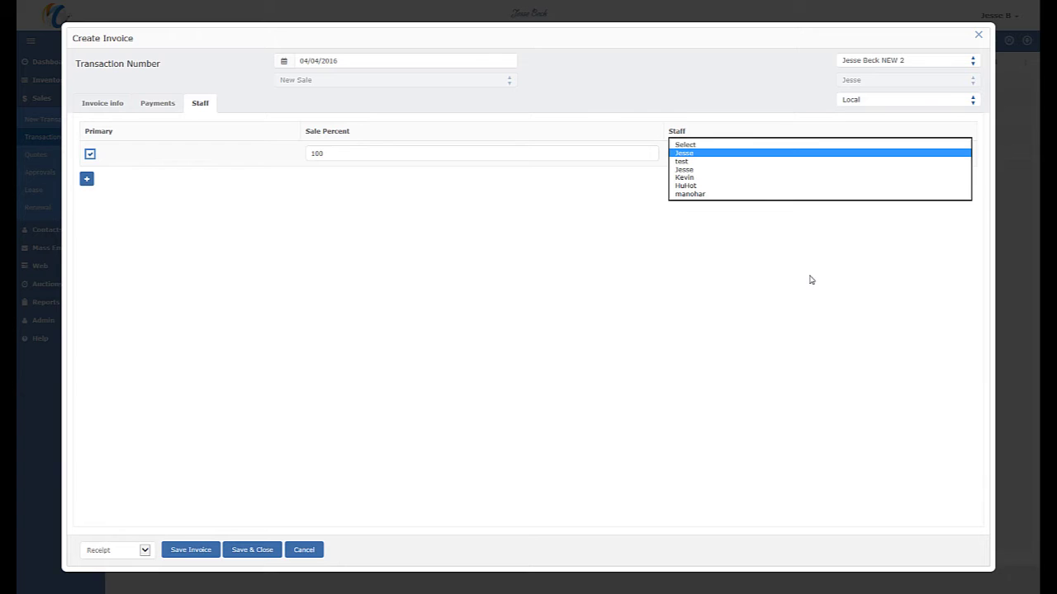
pyautogui.click(861, 248)
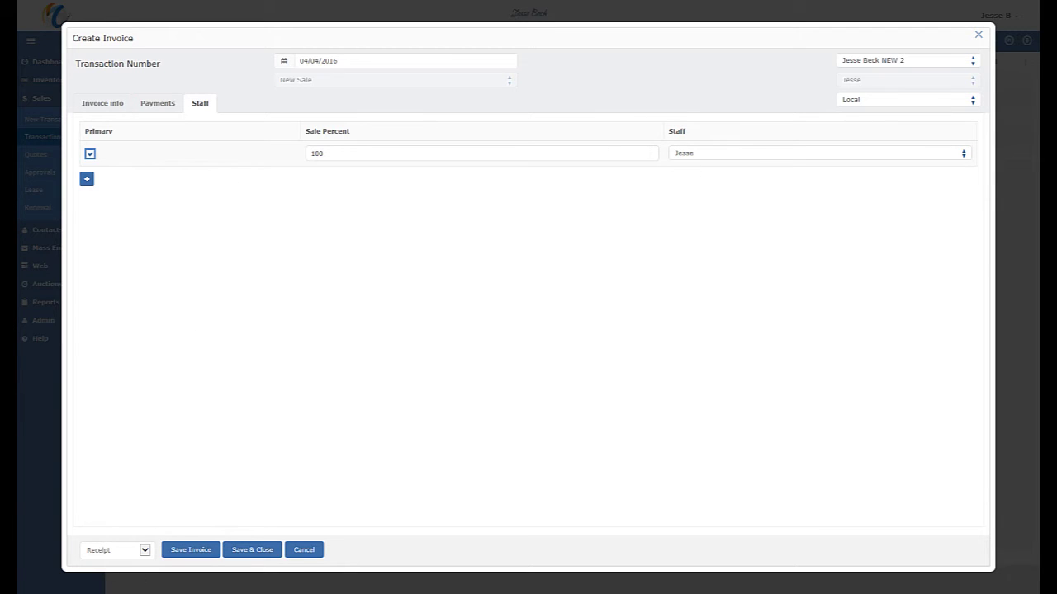
pyautogui.click(206, 551)
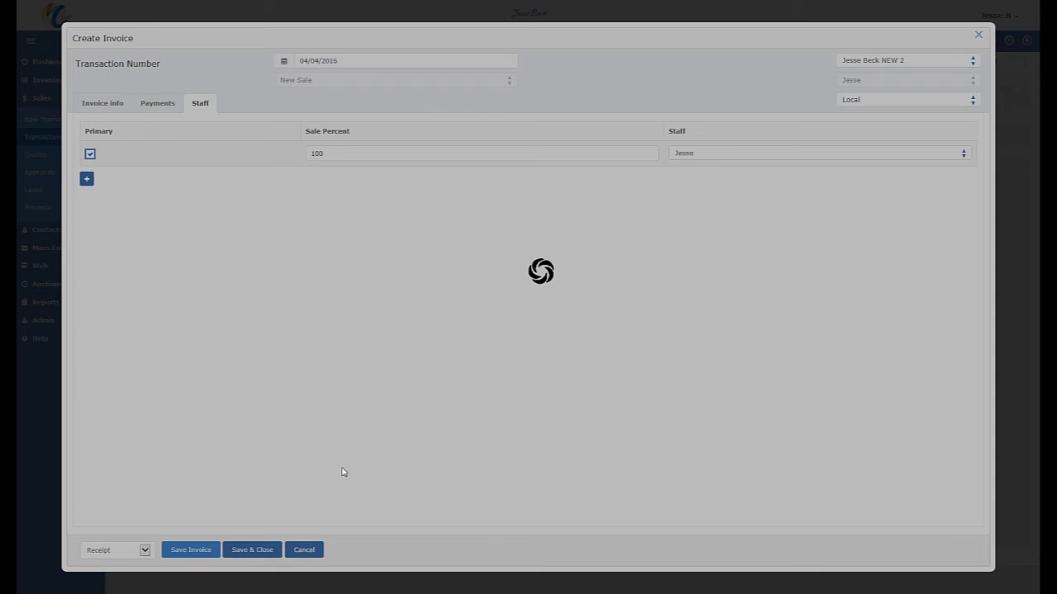